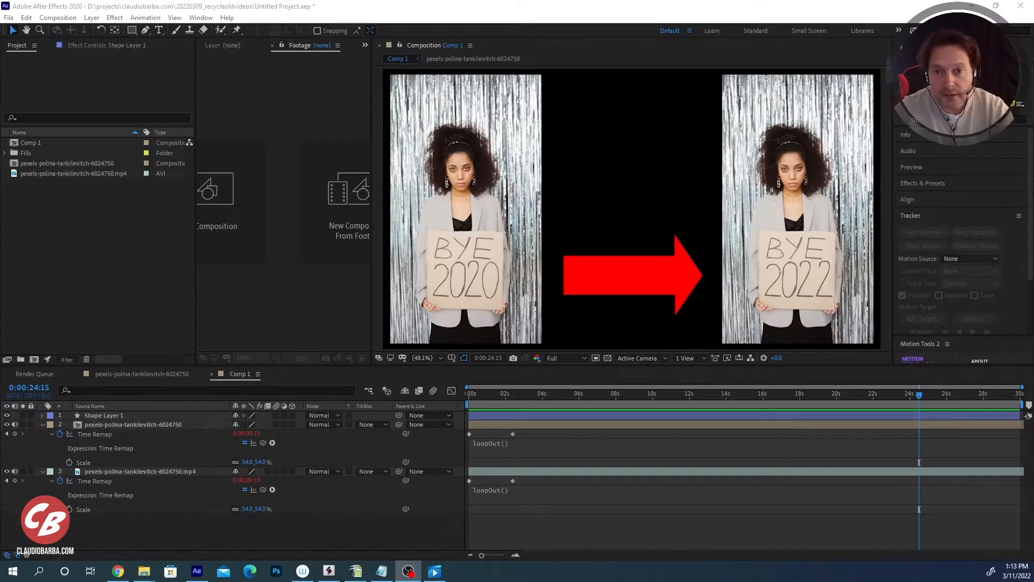
- Create a new composition from the footage pexels-polina-tankilevitch-6024750.mp4
click(103, 254)
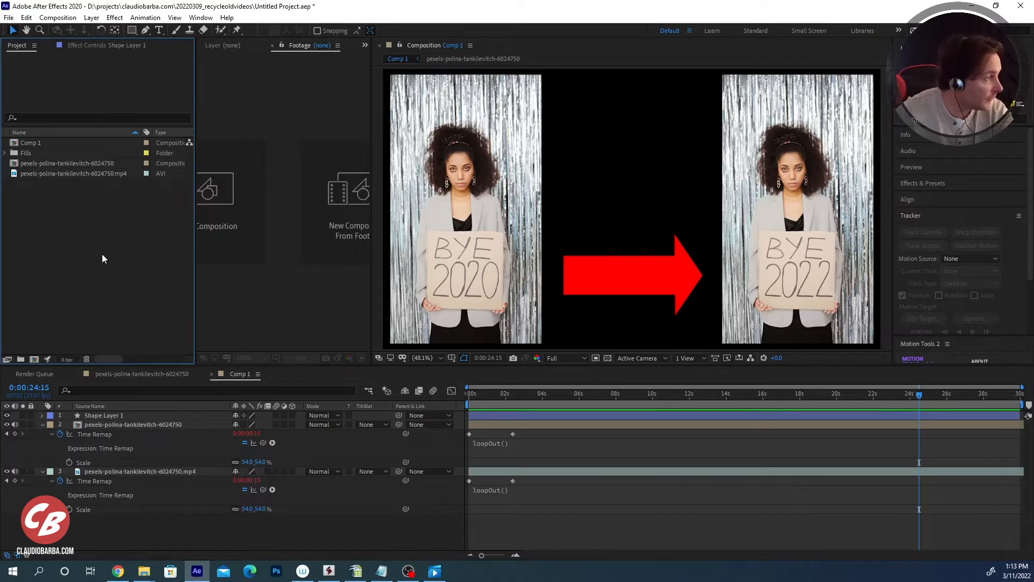
click(56, 175)
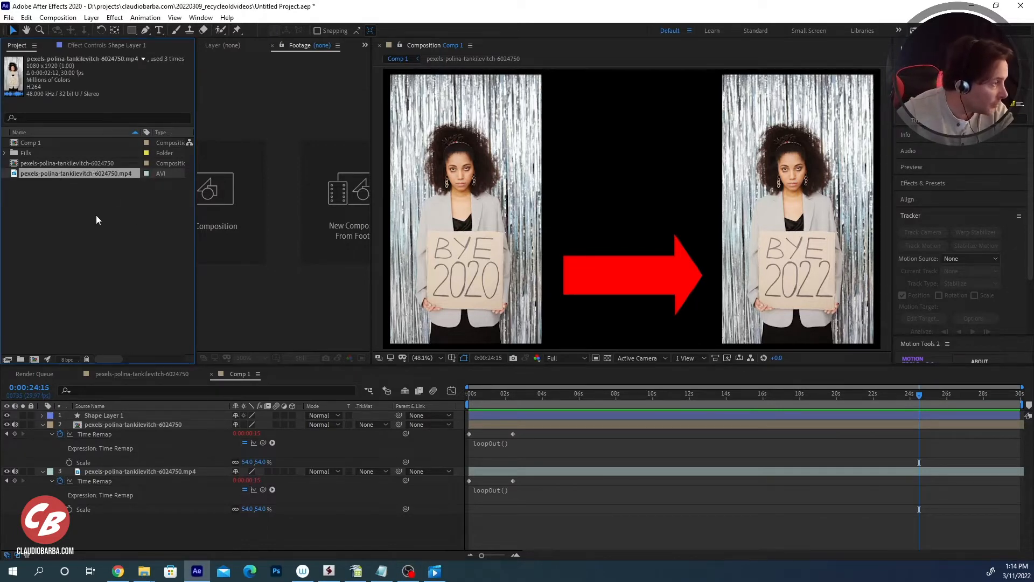
click(62, 187)
click(61, 174)
drag(56, 177, 34, 362)
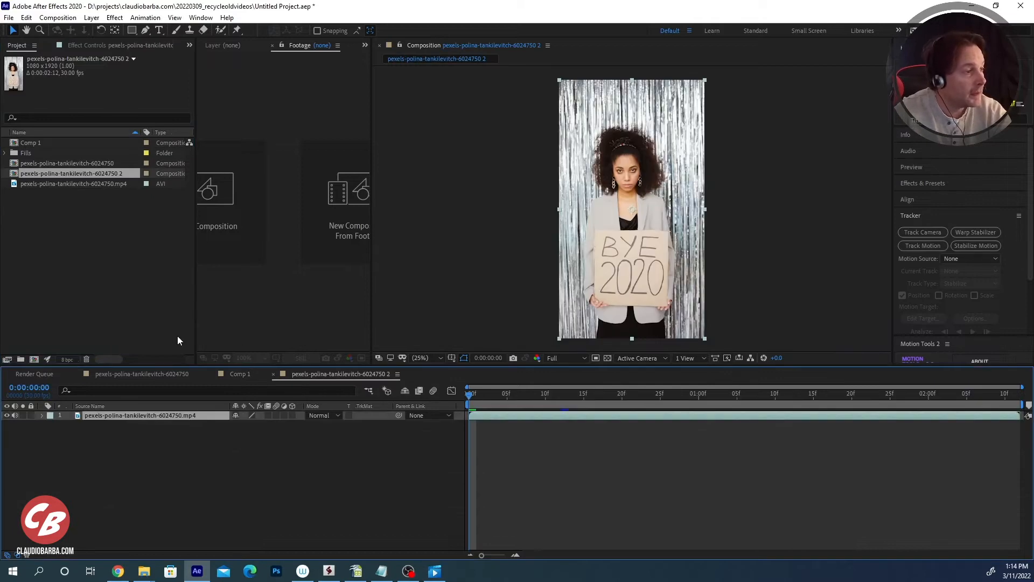
click(364, 492)
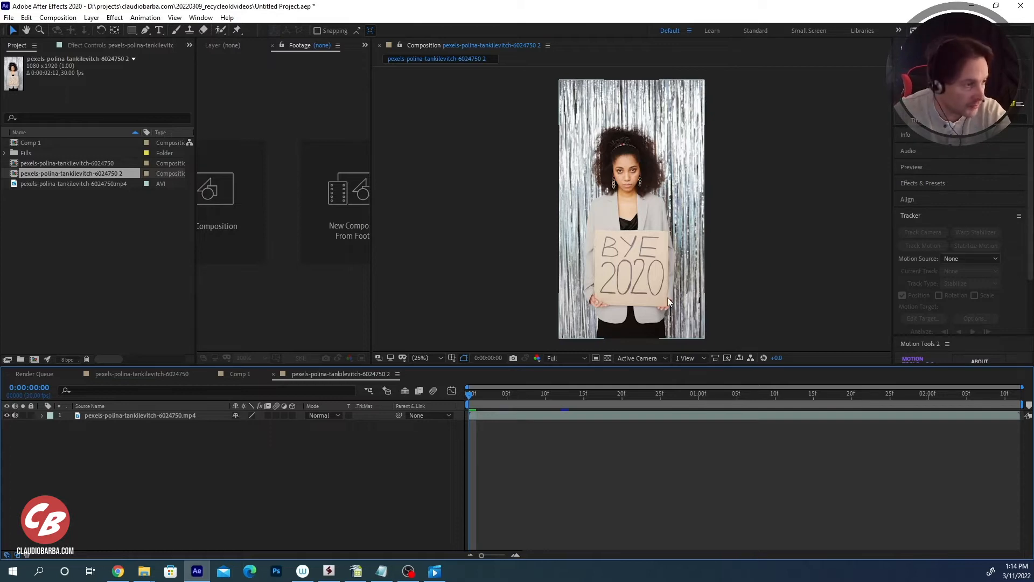
- Draw a closed Pen tool mask on the footage layer around the last 0 of 2020 on the cardboard sign
scroll(661, 290, up, 2)
scroll(690, 302, up, 2)
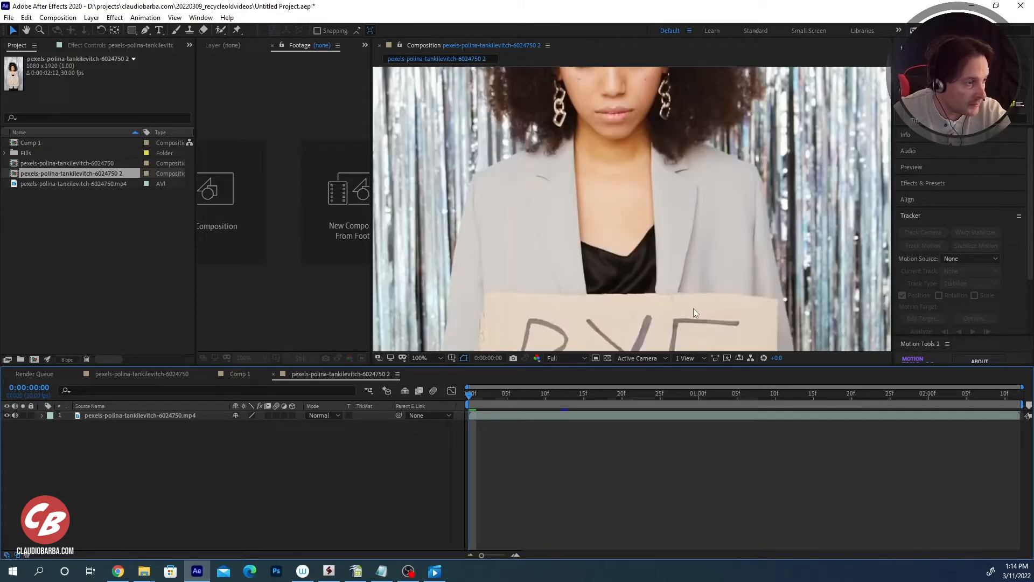
drag(679, 206, 633, 102)
drag(726, 240, 726, 208)
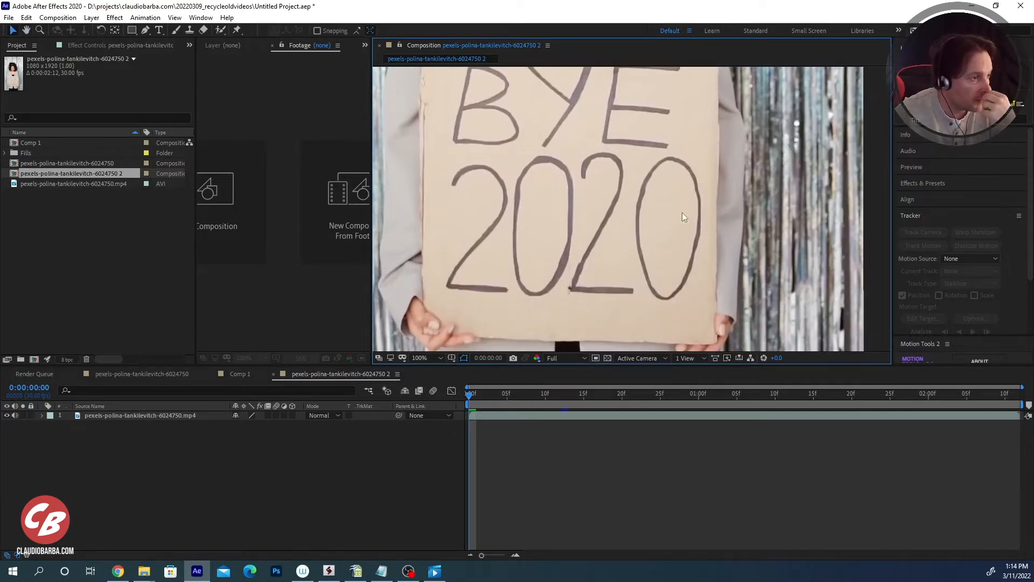
click(547, 231)
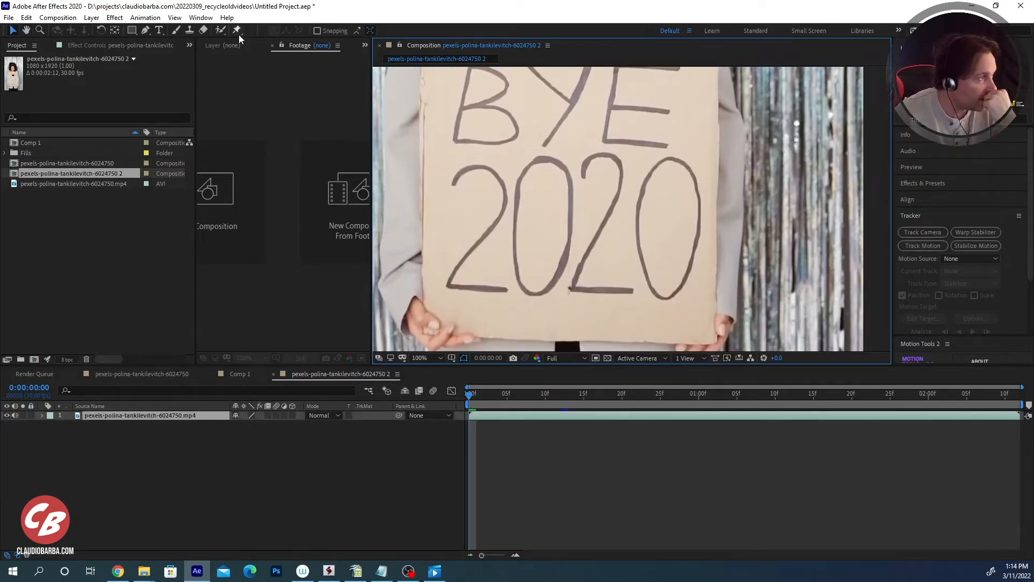
click(143, 32)
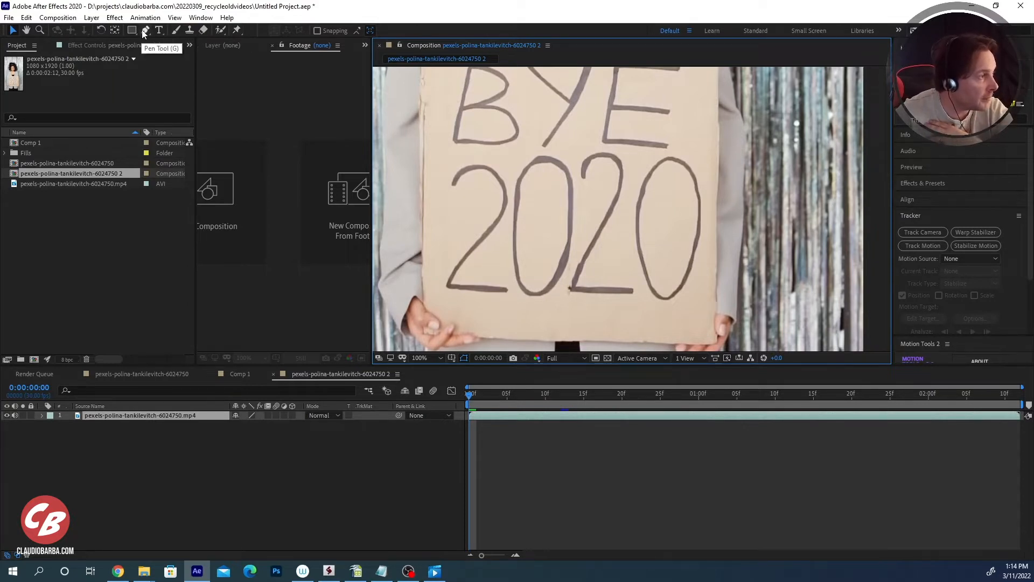
click(668, 151)
click(699, 162)
click(708, 203)
click(700, 251)
click(685, 300)
click(665, 309)
click(644, 294)
click(628, 249)
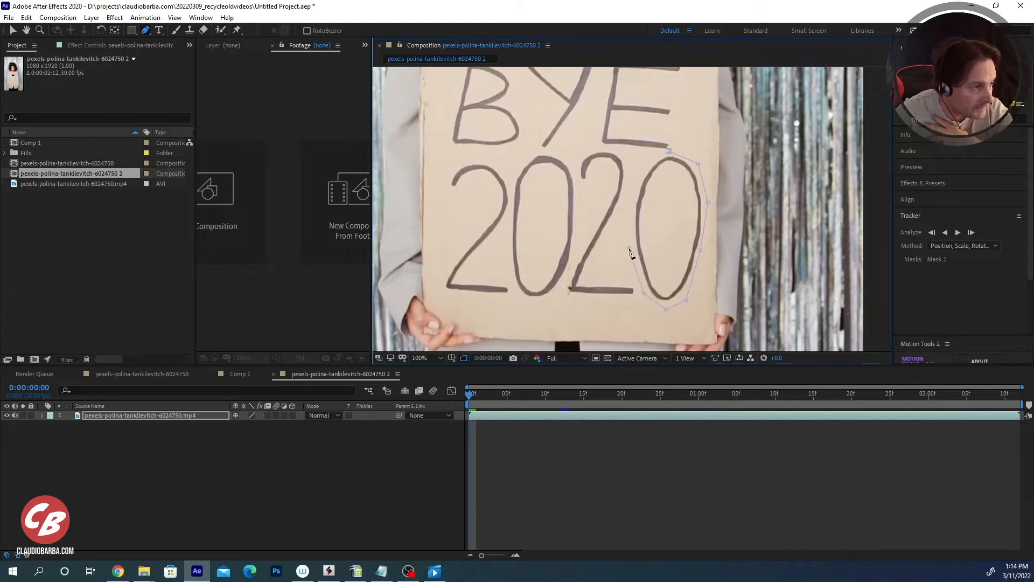
click(629, 210)
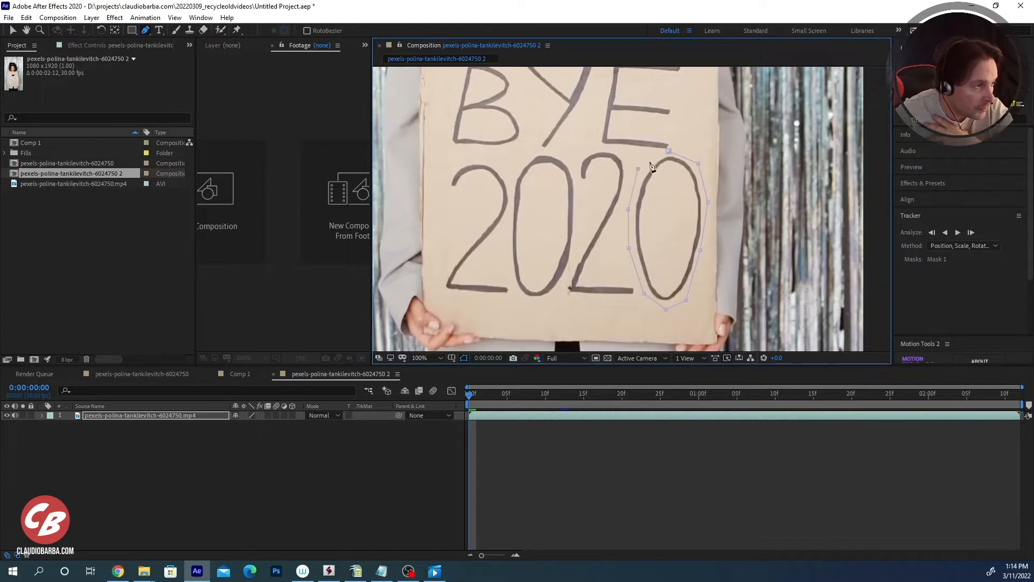
click(675, 157)
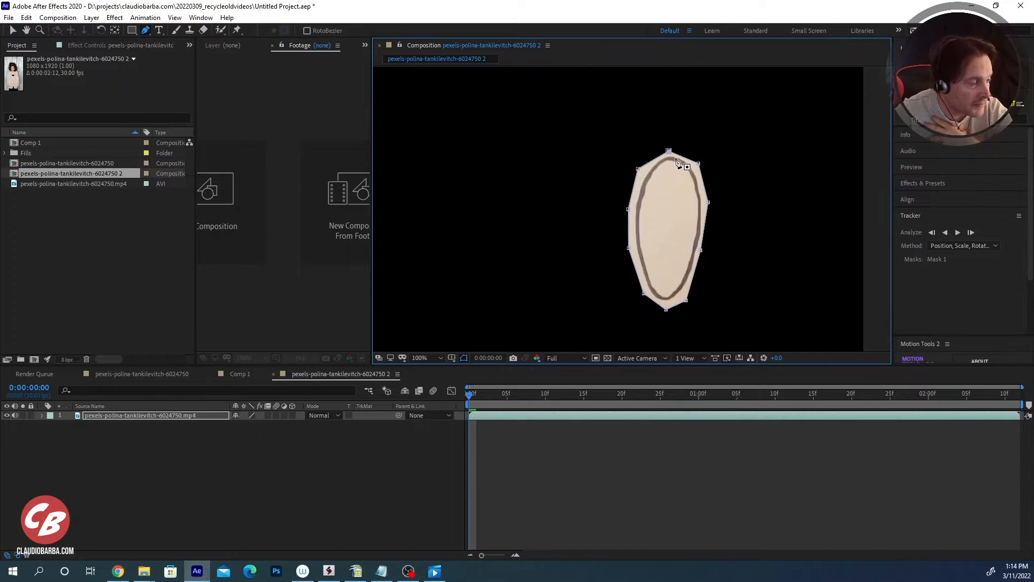
- Check the mask against the footage's motion and set a Mask Path keyframe for Mask 1 at 0:00:01:28
drag(486, 394, 1008, 377)
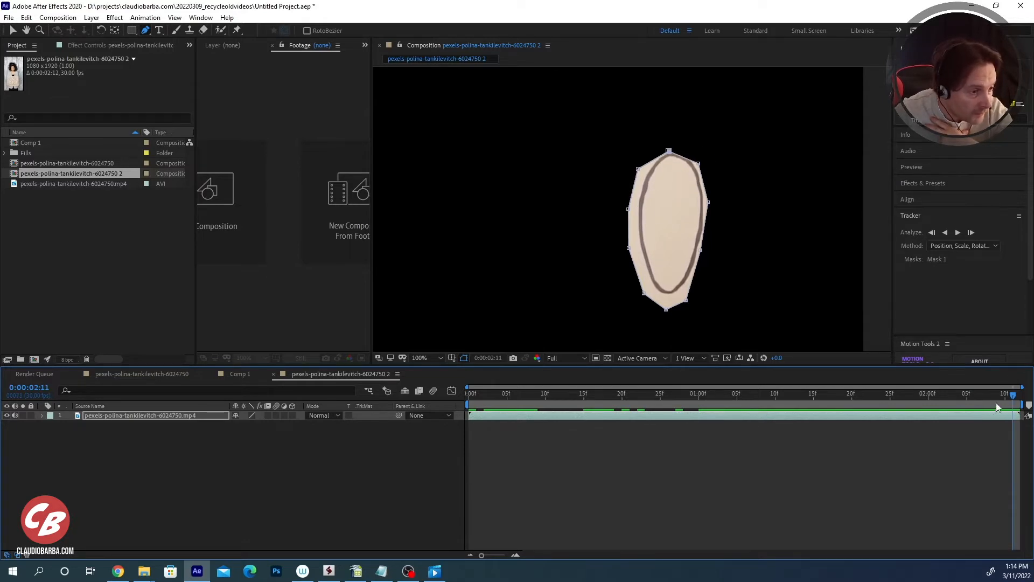
drag(988, 396, 909, 393)
click(42, 415)
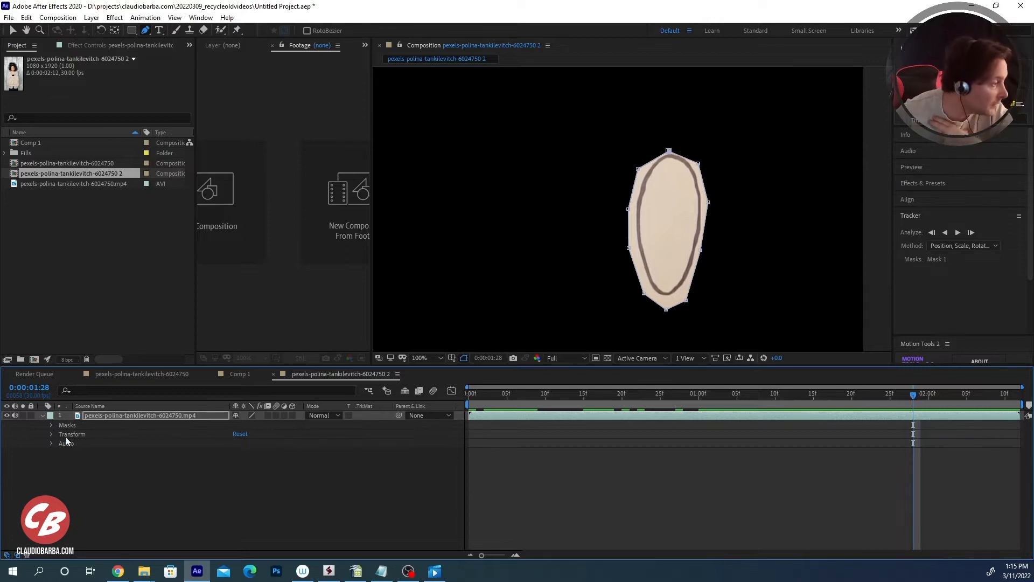
click(51, 425)
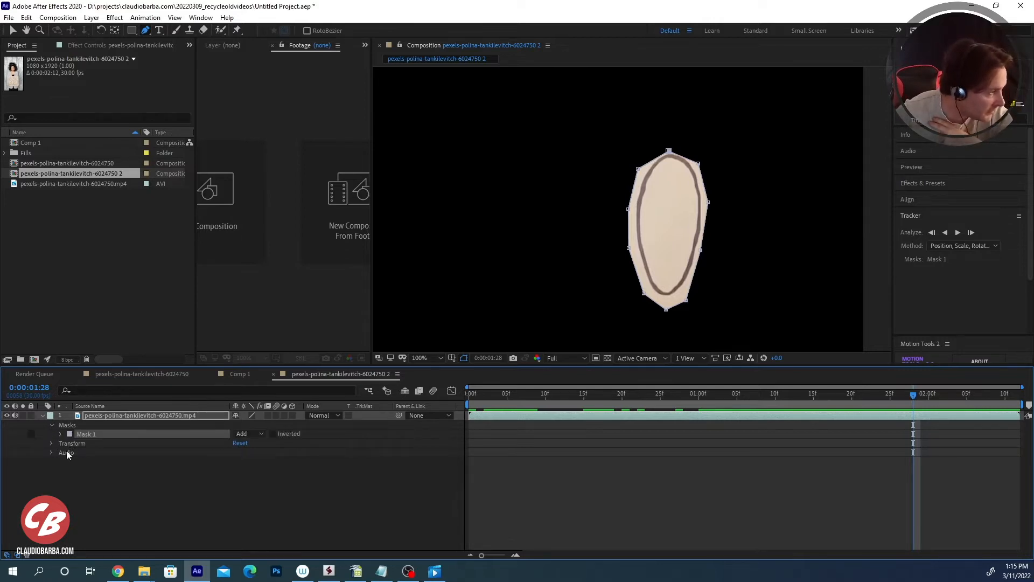
click(61, 435)
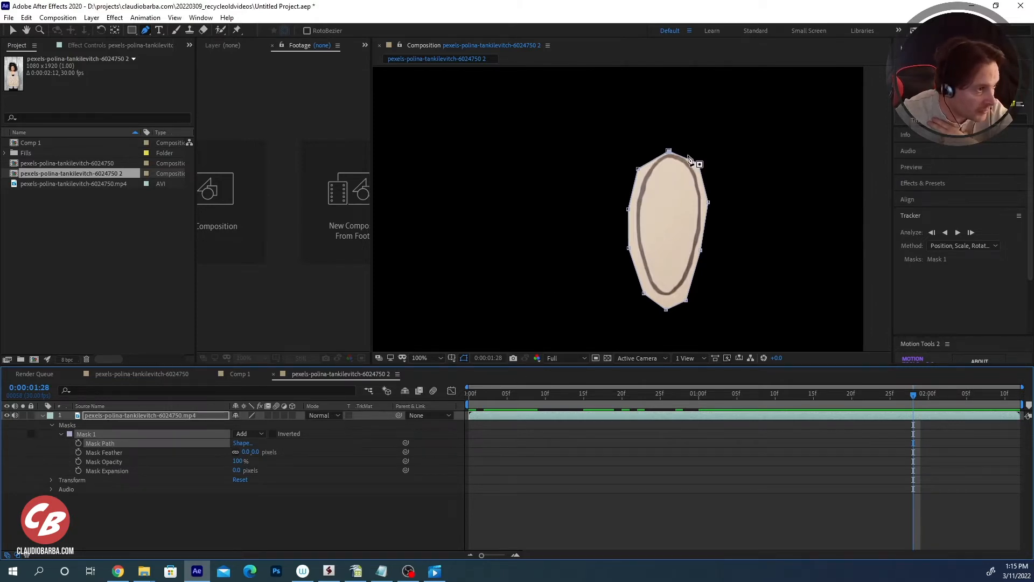
click(78, 443)
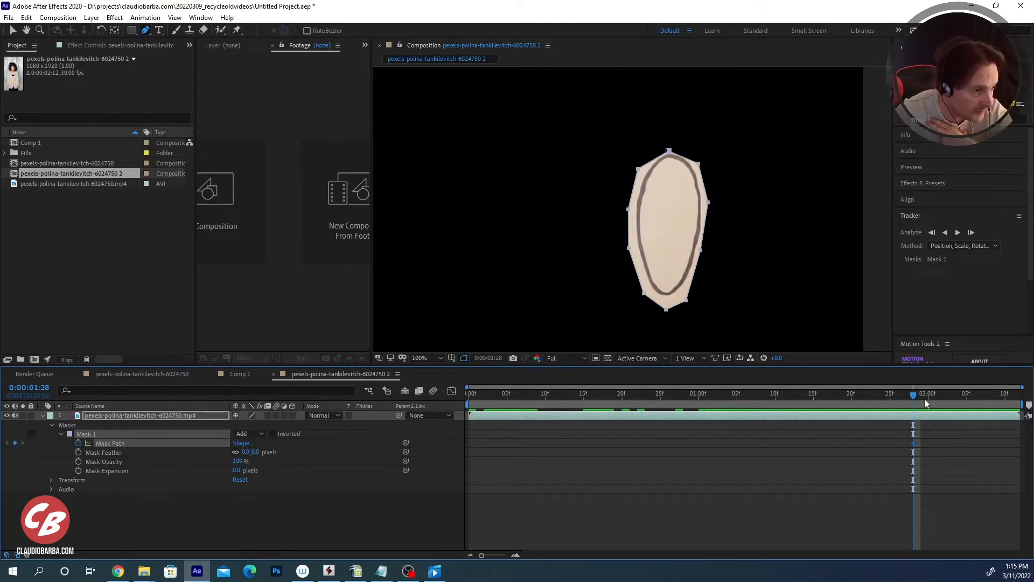
- At 0:00:02:05, shift the whole mask slightly up and right around the 0, and return to the composition's start
drag(913, 392, 967, 393)
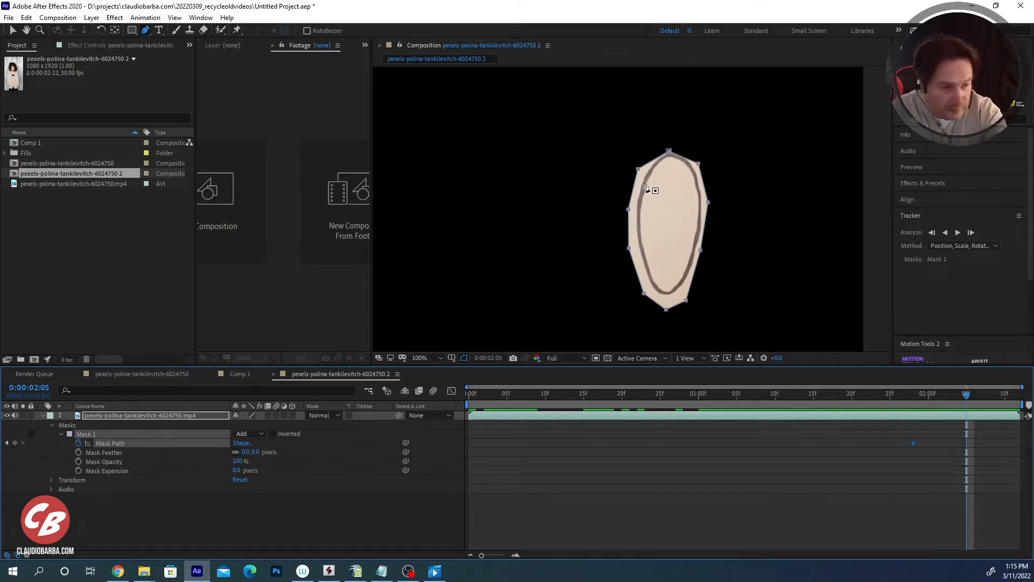
key(v)
drag(706, 187, 708, 183)
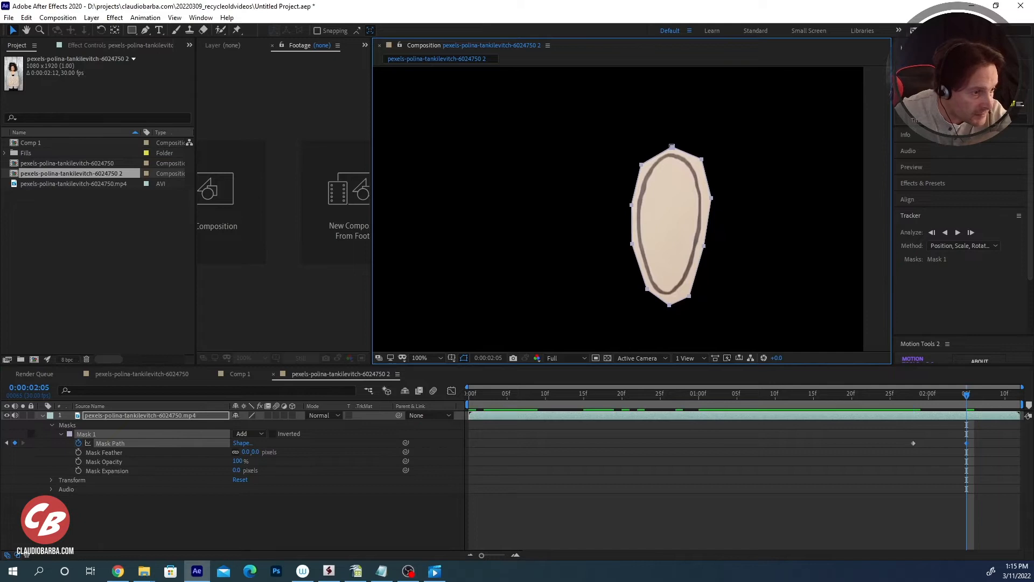
drag(862, 396, 457, 405)
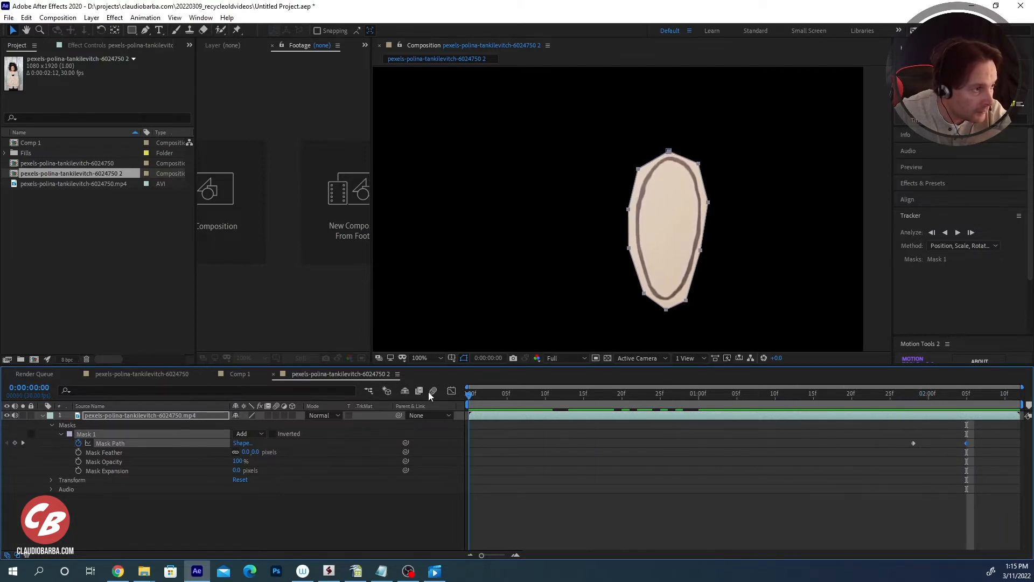
click(328, 506)
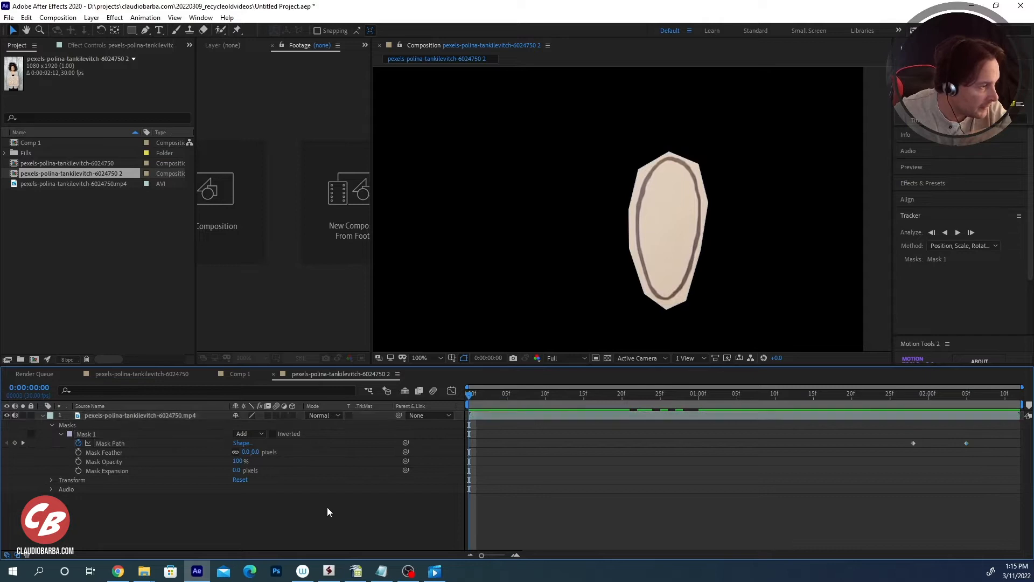
- Set the footage layer's Mask 1 mode to Subtract to cut the last 0 out of the sign
click(137, 418)
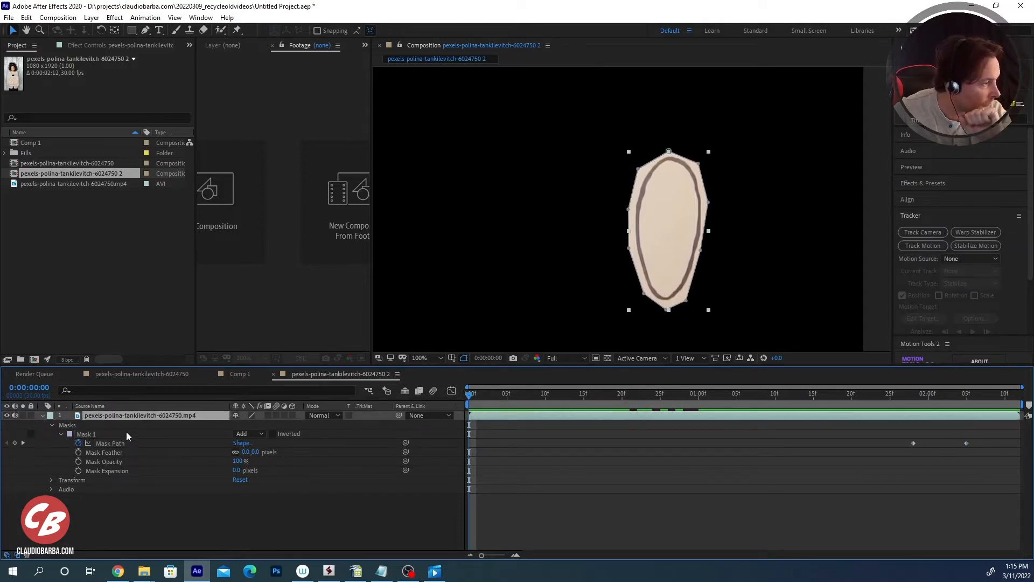
click(257, 435)
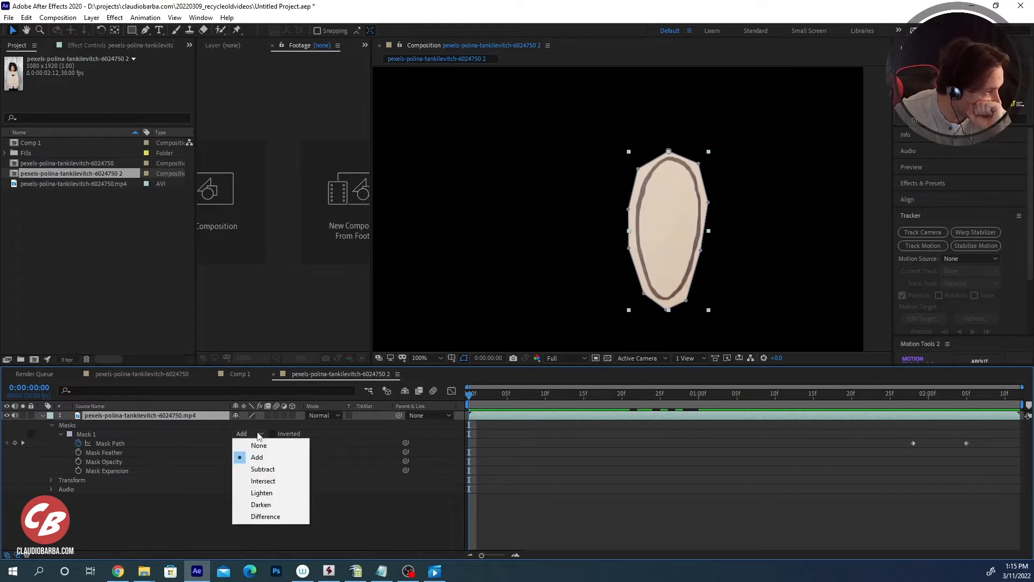
click(262, 469)
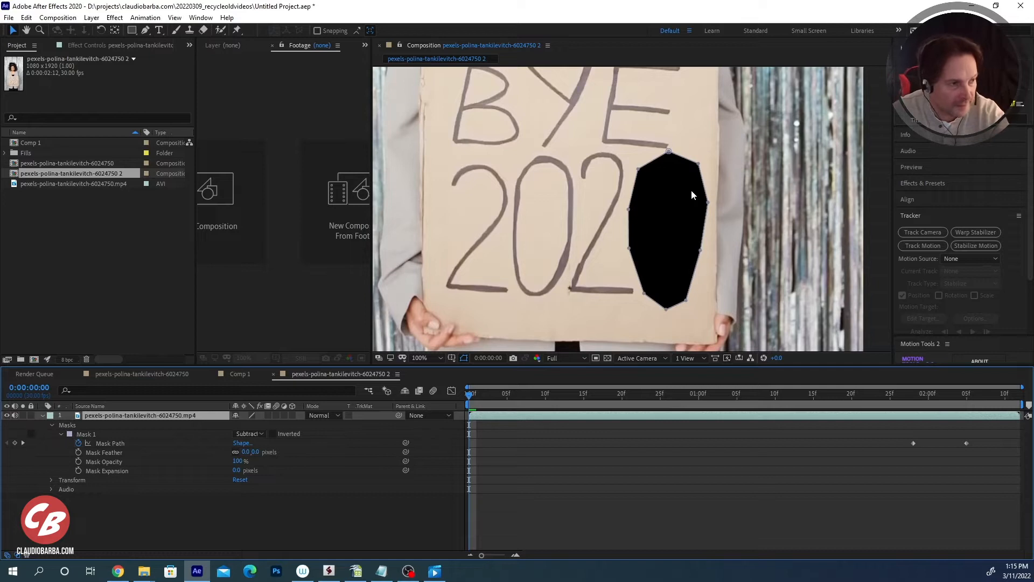
- Generate a Content-Aware Fill layer for the masked hole, using the Edge Blend fill method and the Work Area range
drag(1030, 209, 1031, 273)
click(936, 293)
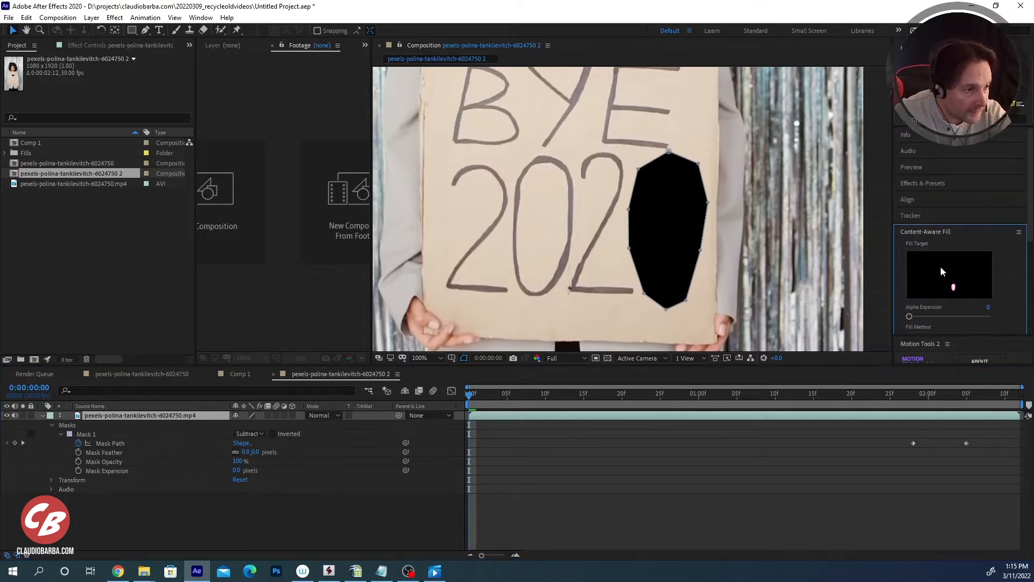
drag(1030, 230, 1030, 291)
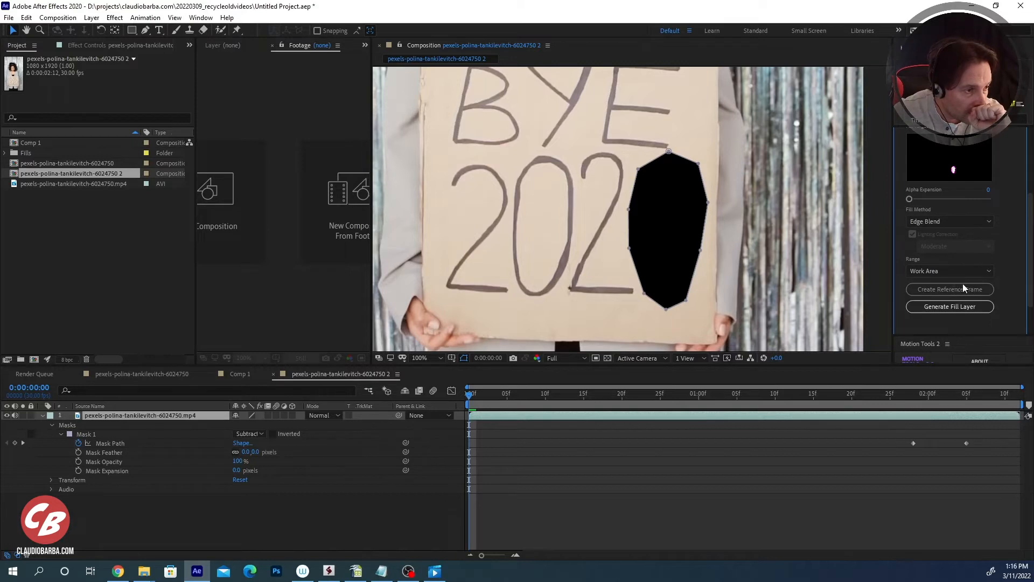
click(974, 271)
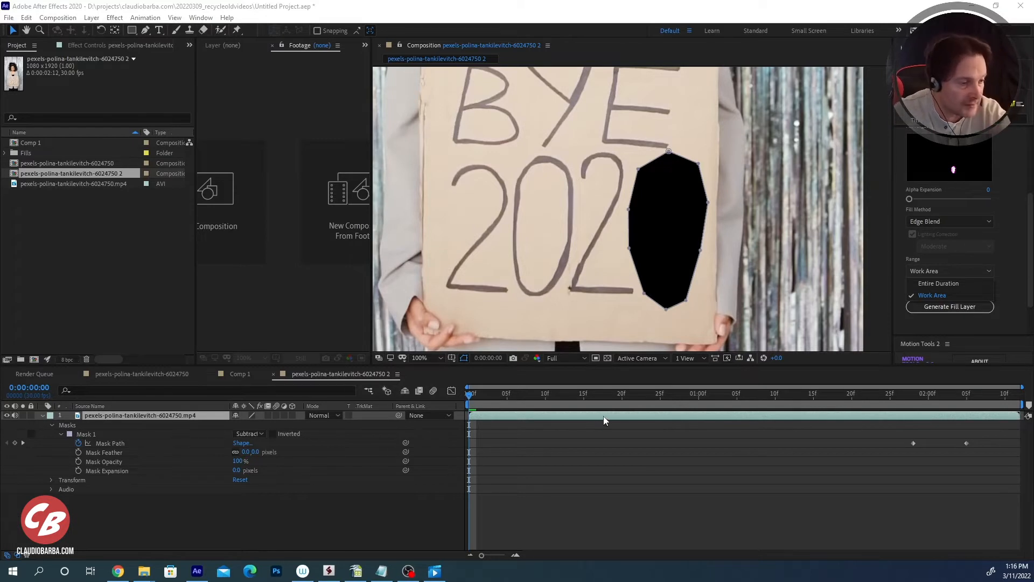
click(934, 293)
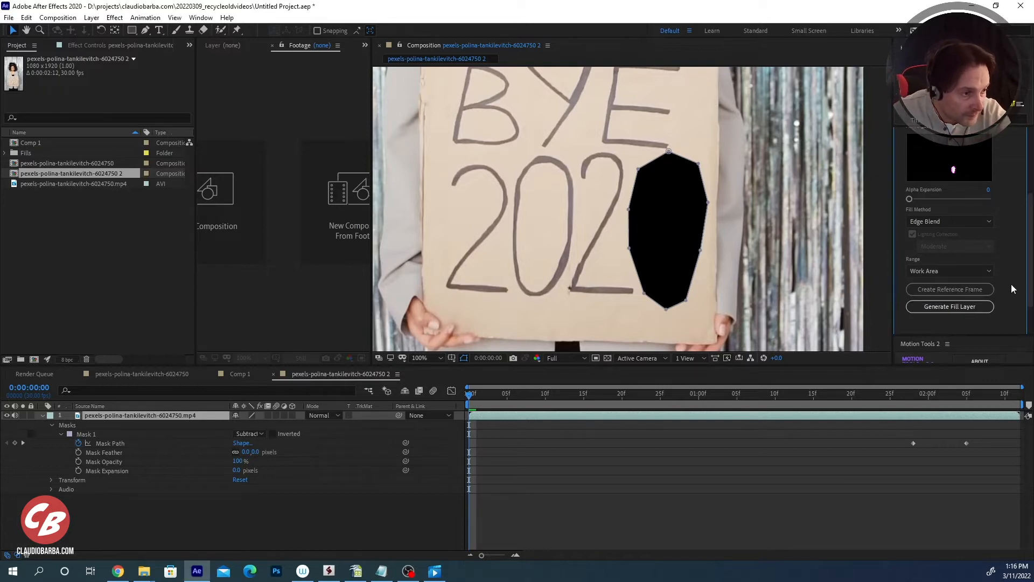
click(960, 219)
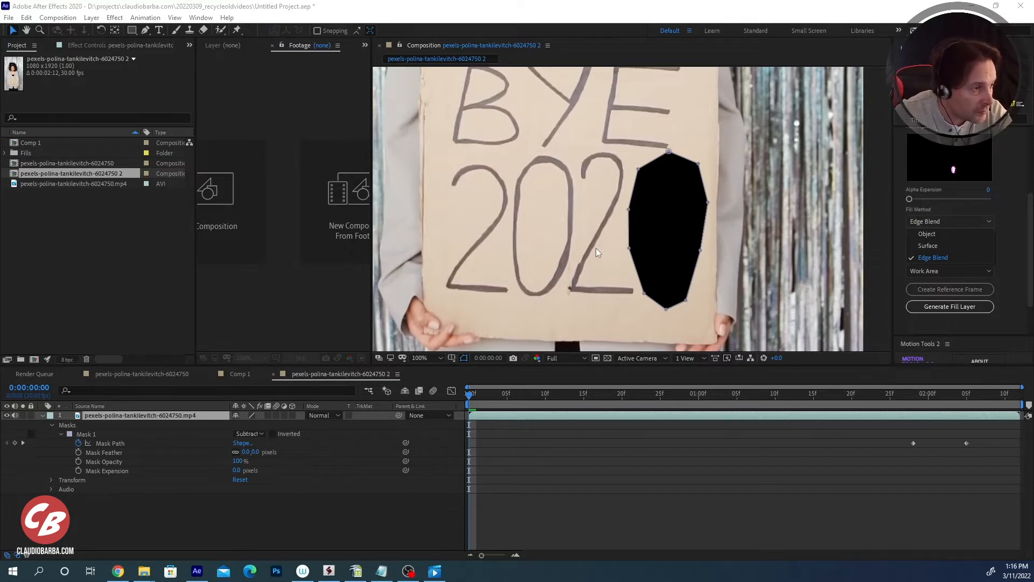
click(945, 256)
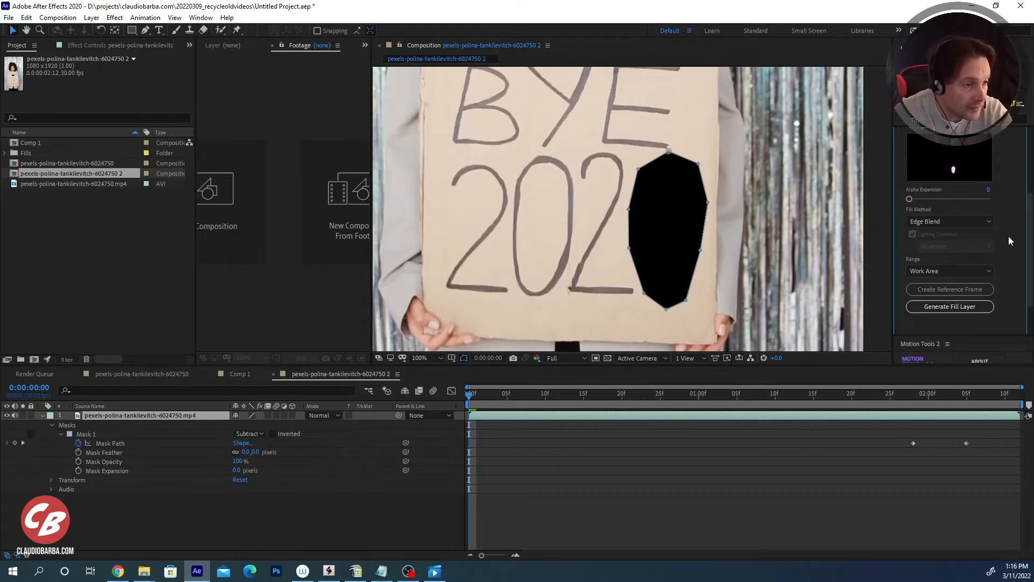
scroll(1005, 244, down, 2)
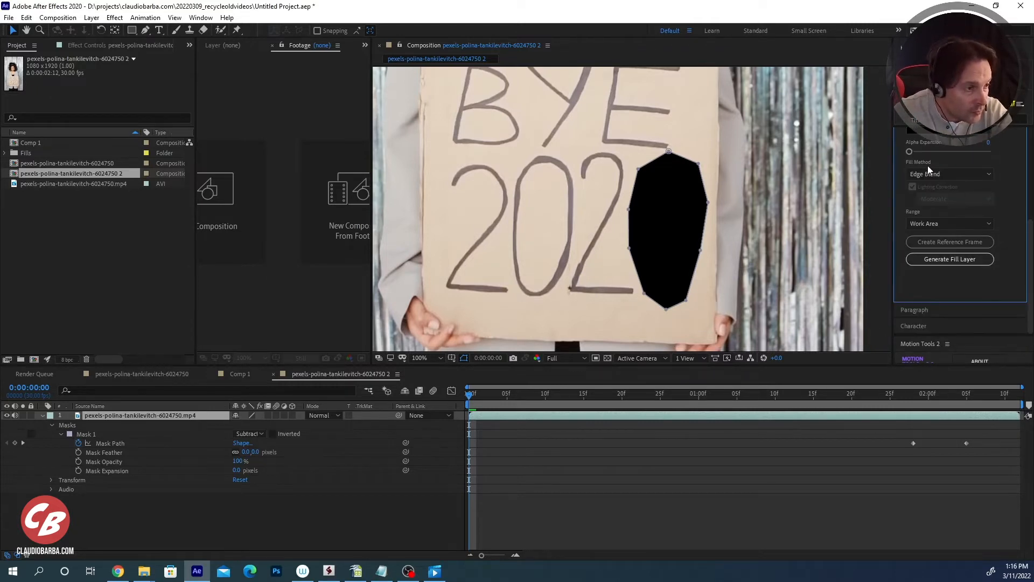
click(956, 261)
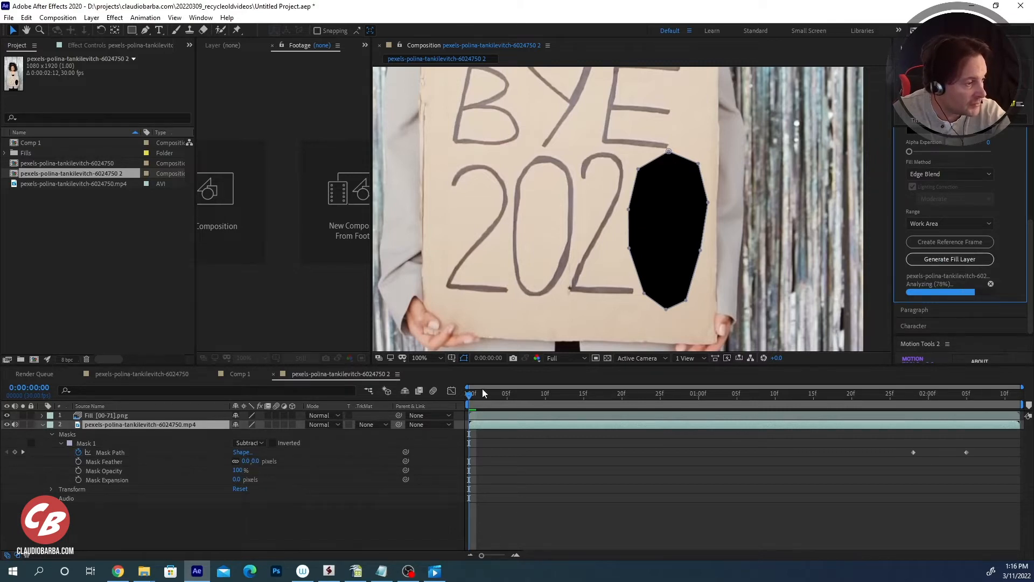
- Scrub through the composition to examine the filled area of the sign, with the mask outline both hidden and shown
drag(492, 393, 454, 395)
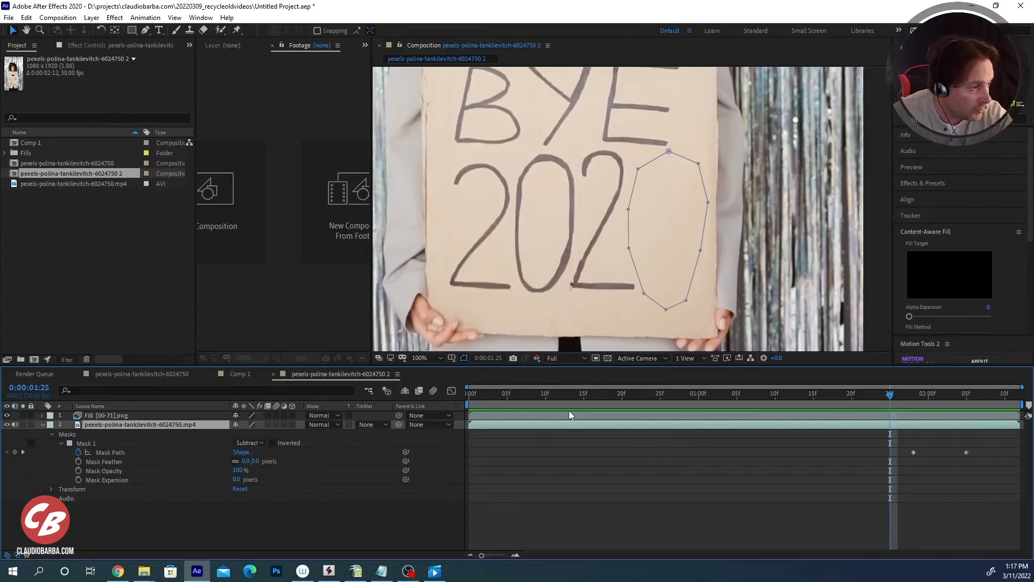
drag(612, 395, 477, 397)
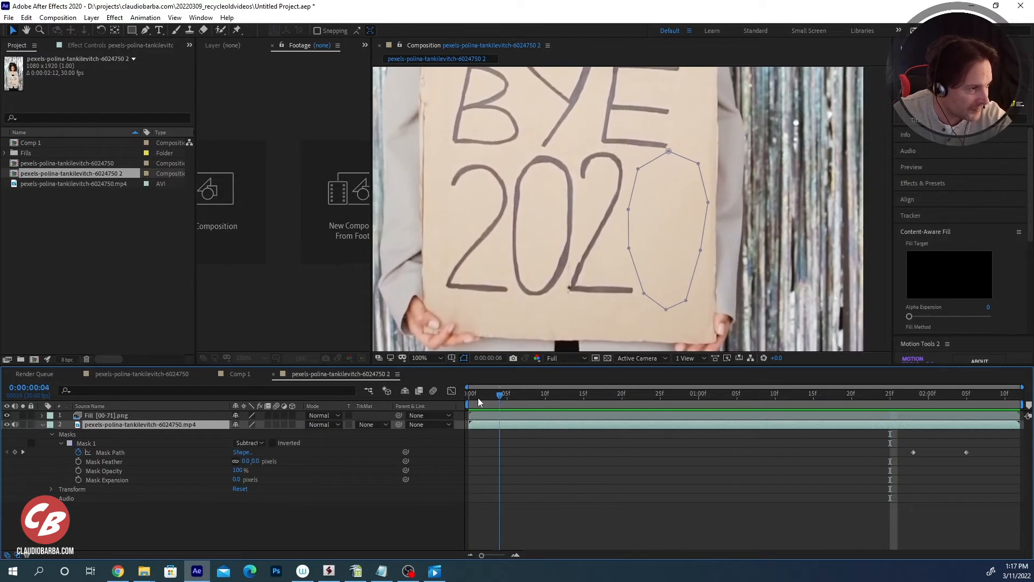
click(349, 522)
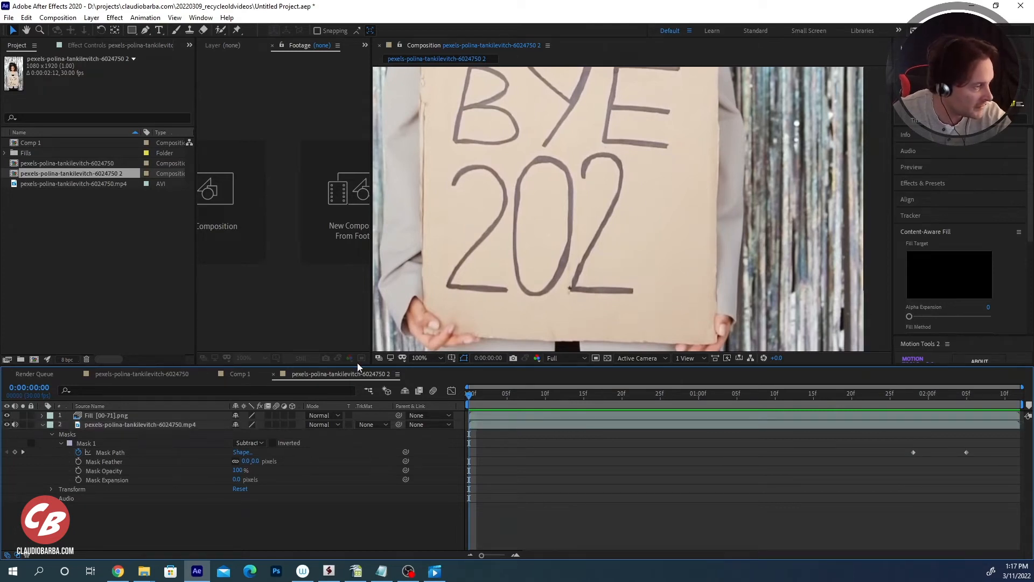
click(113, 425)
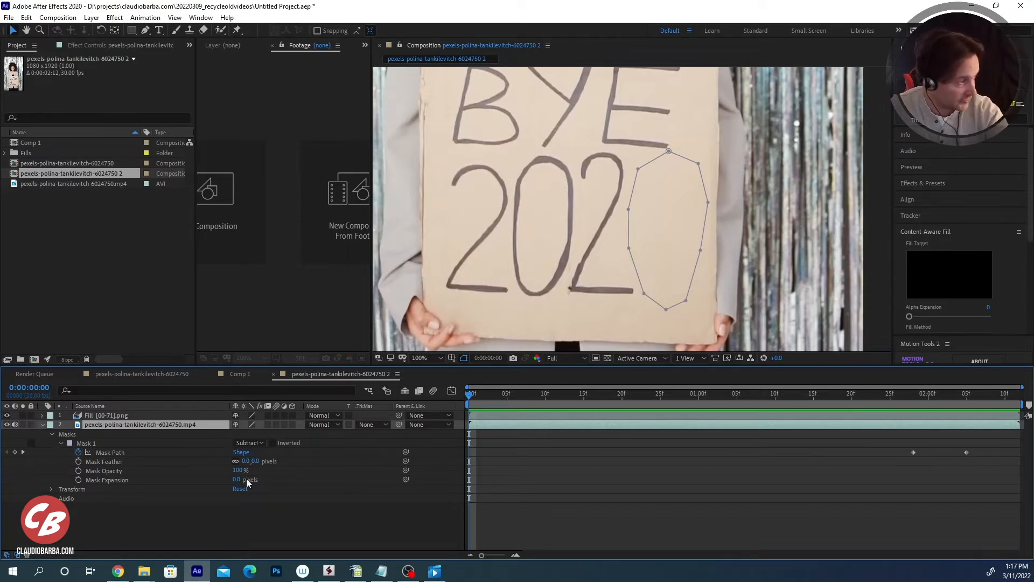
- Duplicate the masked footage layer, place the copy above the Fill layer, and delete the copy's Mask 1
key(ctrl+d)
drag(146, 424, 143, 412)
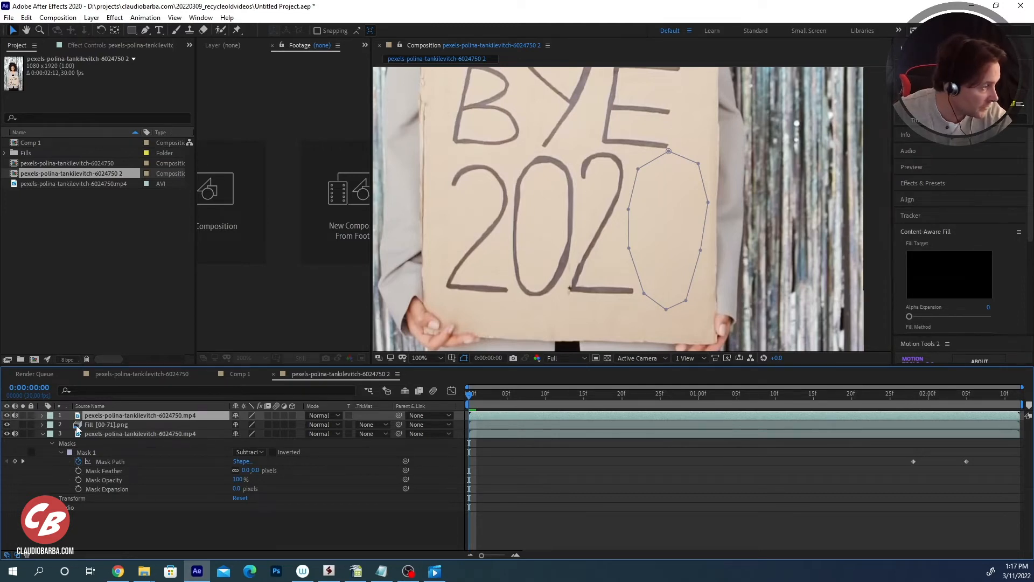
key(m)
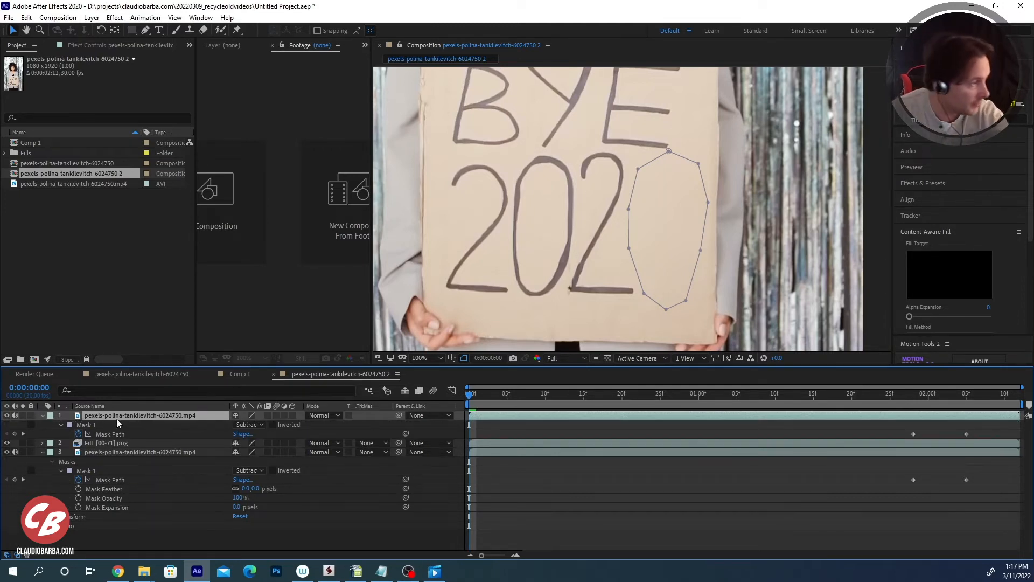
click(63, 423)
click(61, 424)
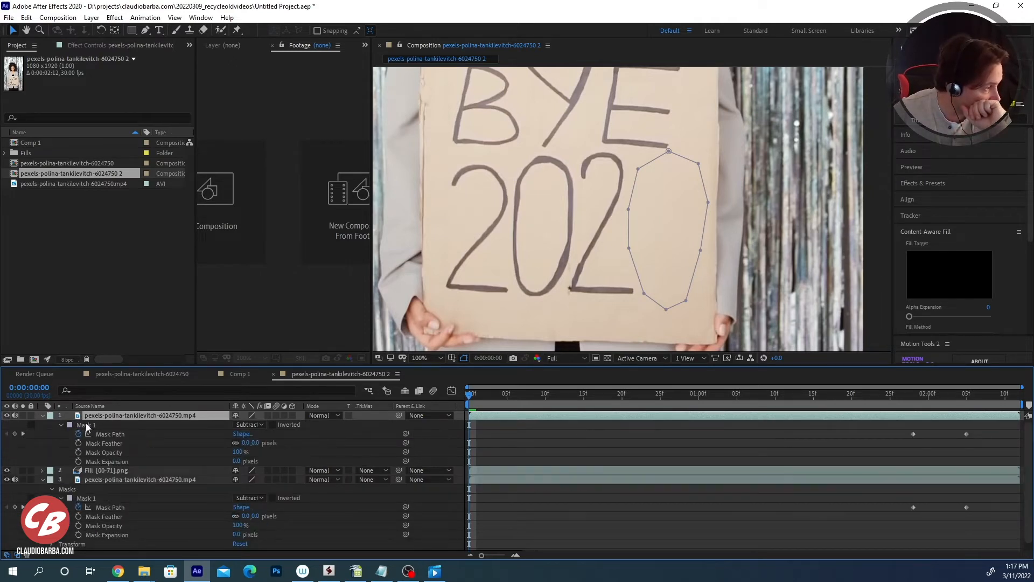
click(86, 426)
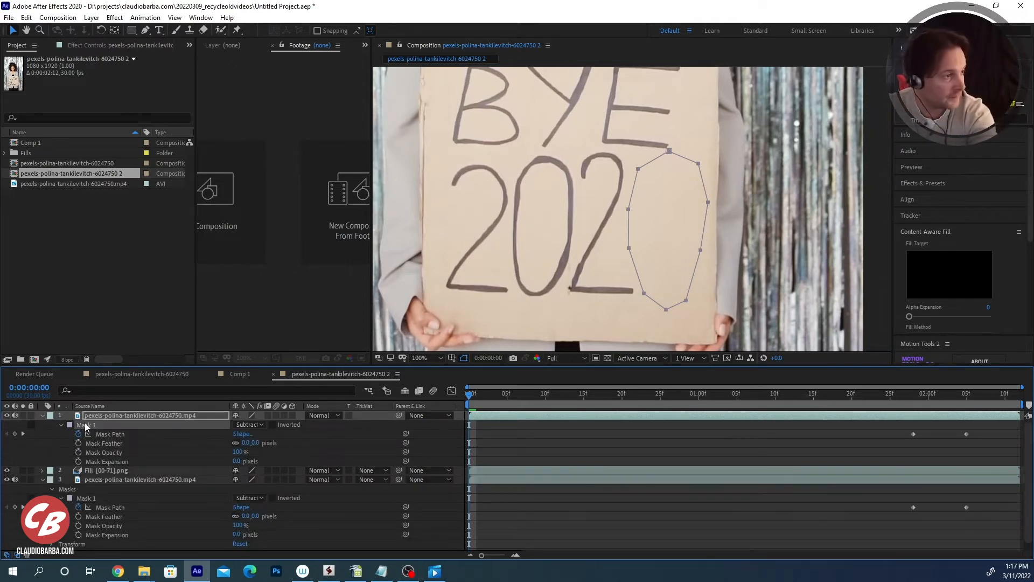
key(Delete)
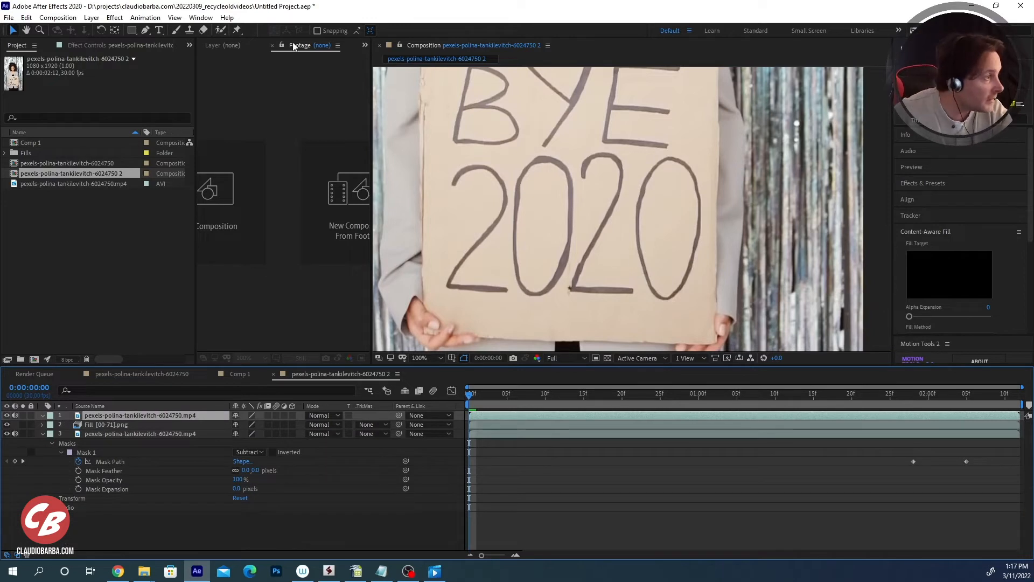
- Draw a closed Pen tool mask on the top footage layer, tightly outlining the existing second 2 on the sign
click(146, 31)
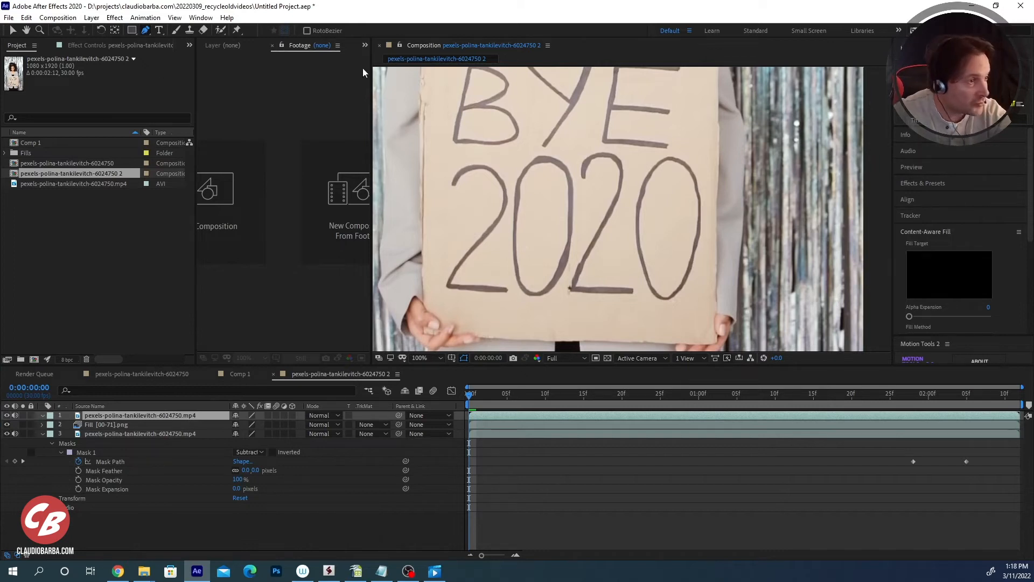
click(578, 186)
click(575, 155)
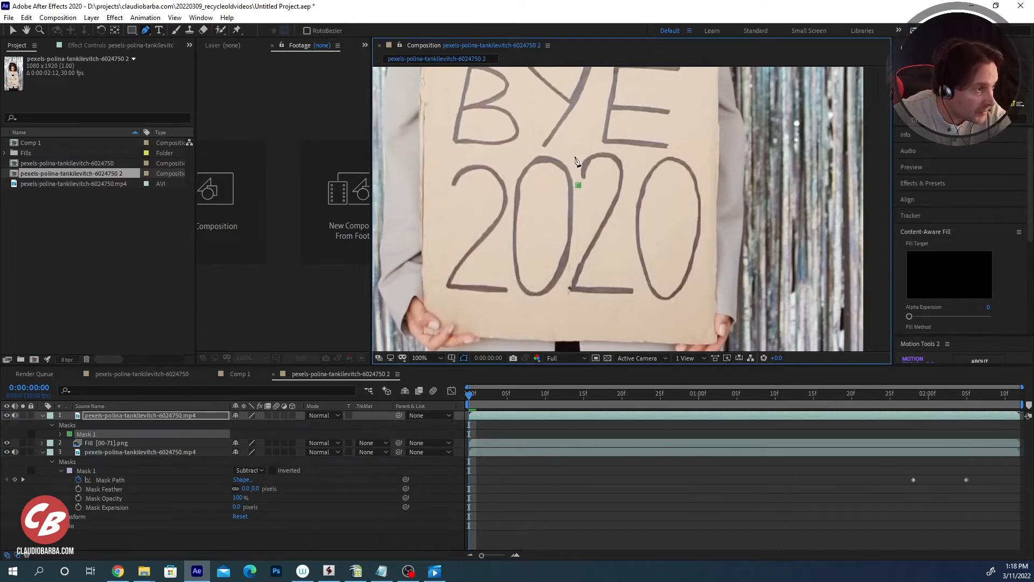
click(595, 145)
click(618, 149)
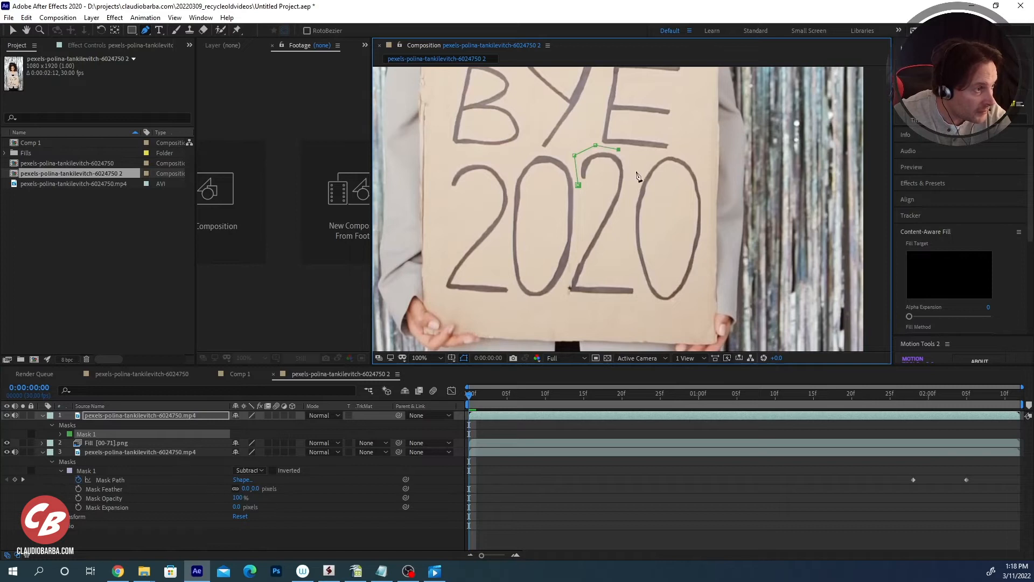
click(630, 172)
click(620, 221)
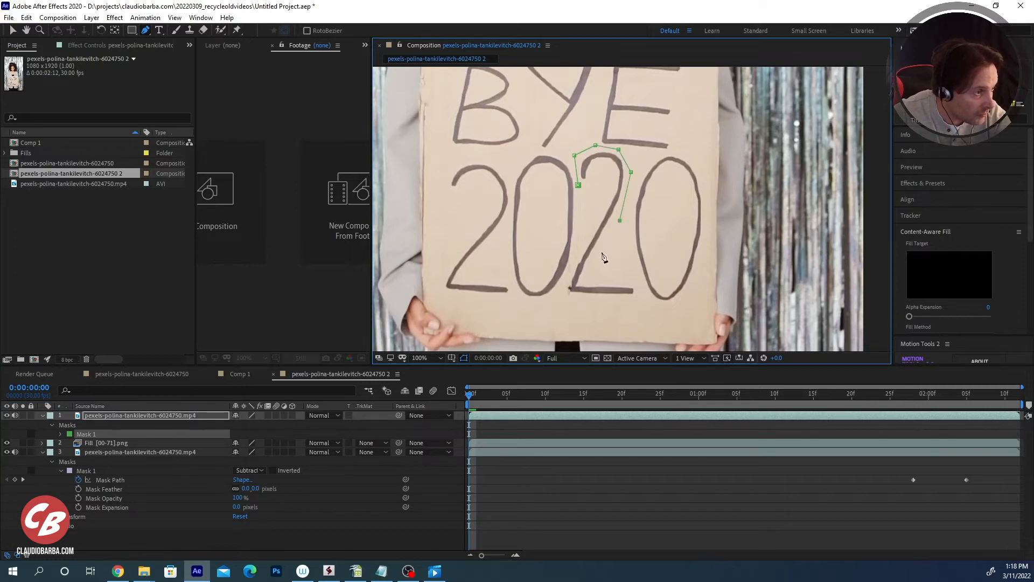
click(583, 279)
click(635, 278)
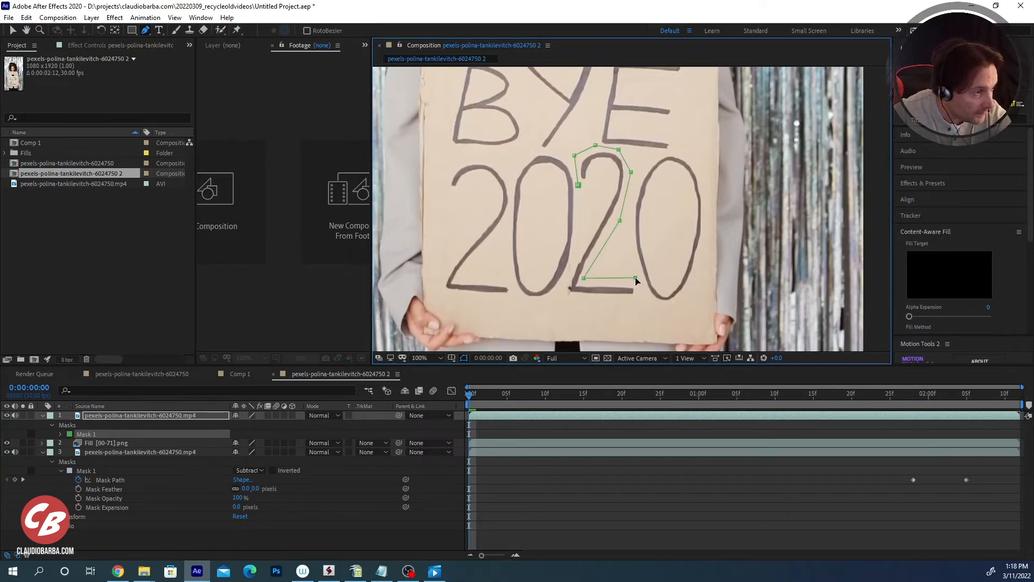
click(638, 303)
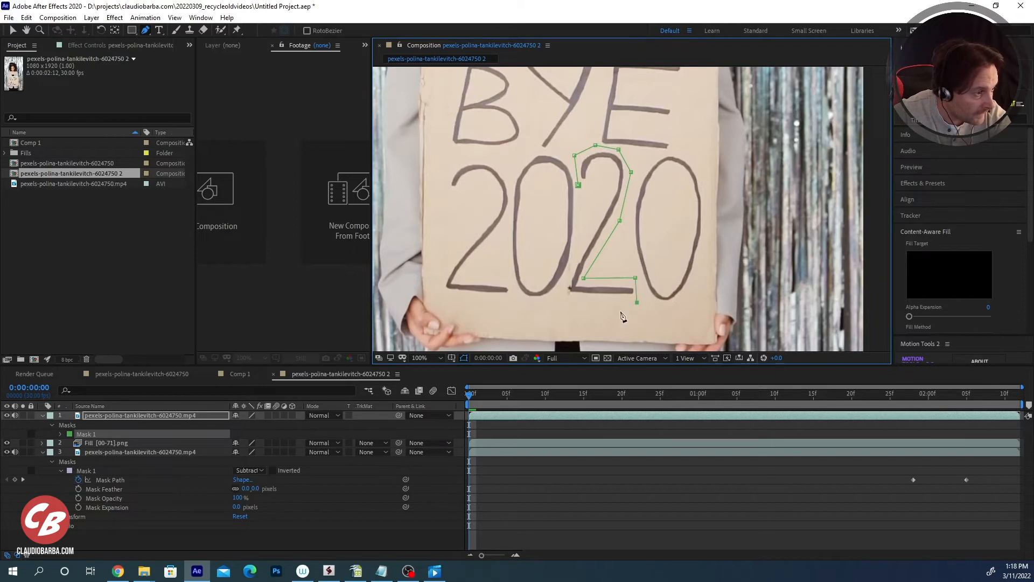
click(556, 299)
click(572, 260)
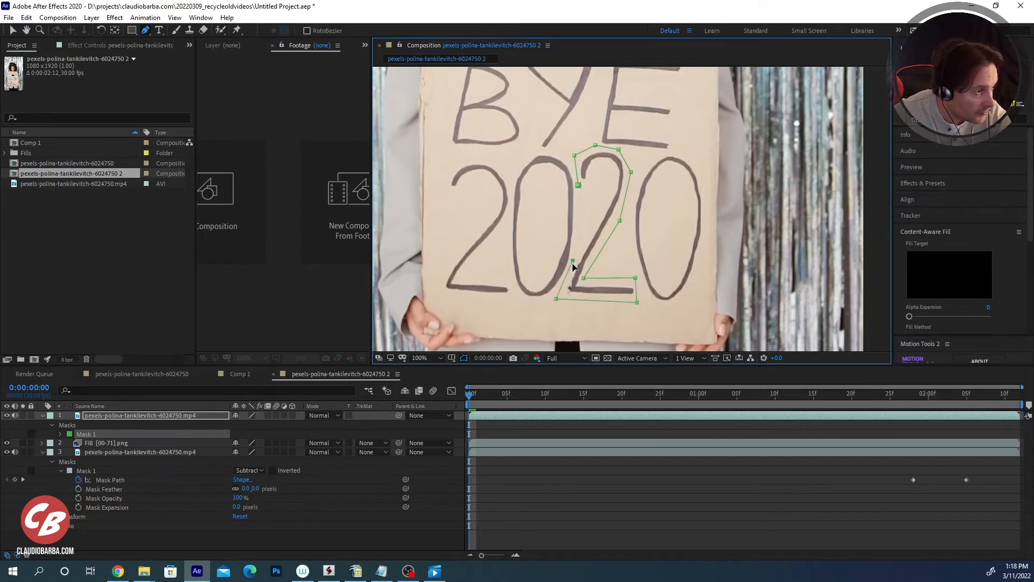
click(602, 191)
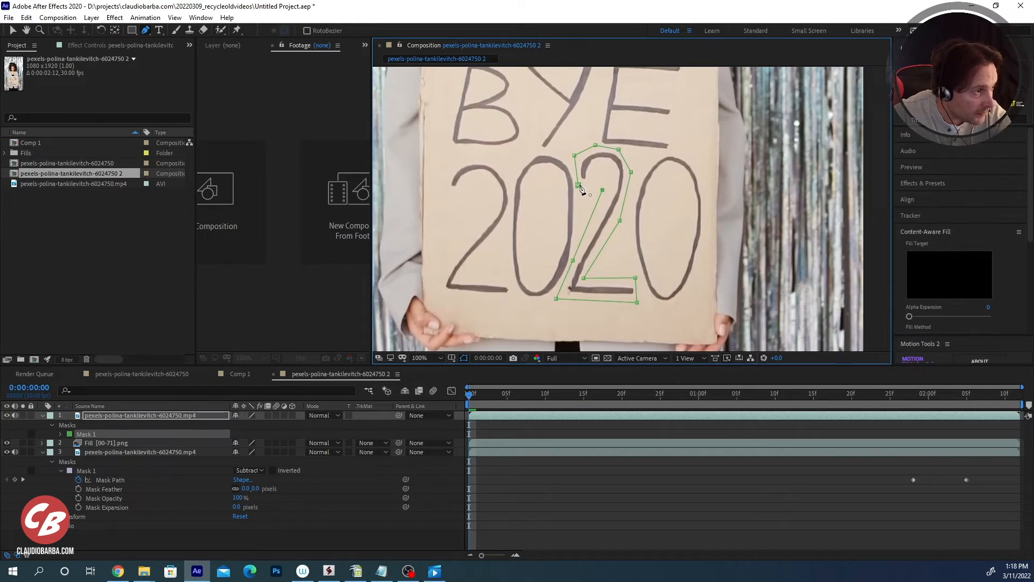
click(578, 185)
- Set a starting Mask Path keyframe for the top layer's Mask 1 at 0:00:01:29, where the sign begins to move
drag(475, 402, 1013, 373)
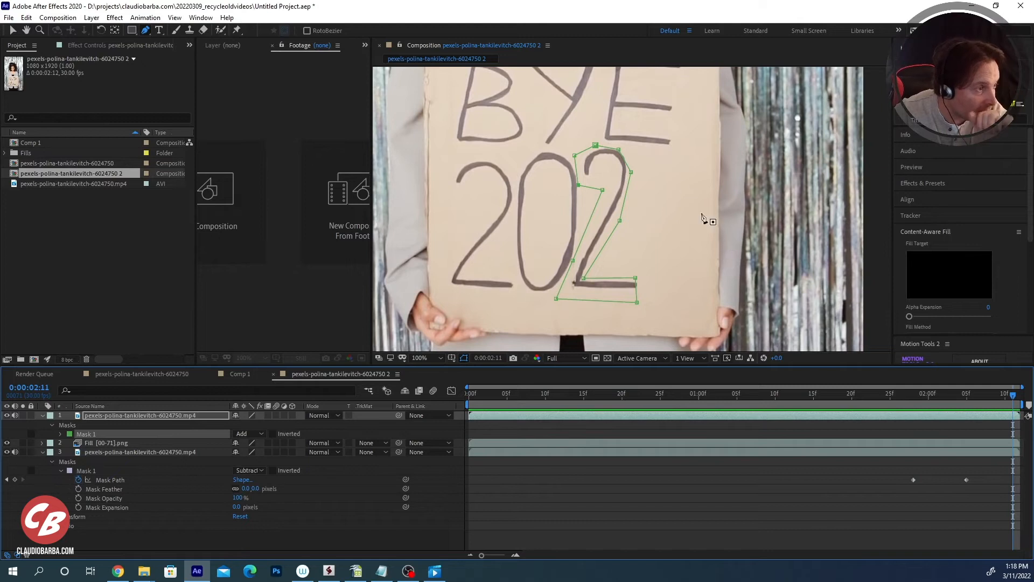
mouse_move(923, 393)
mouse_down()
mouse_move(829, 395)
mouse_move(1013, 393)
mouse_move(920, 397)
mouse_up()
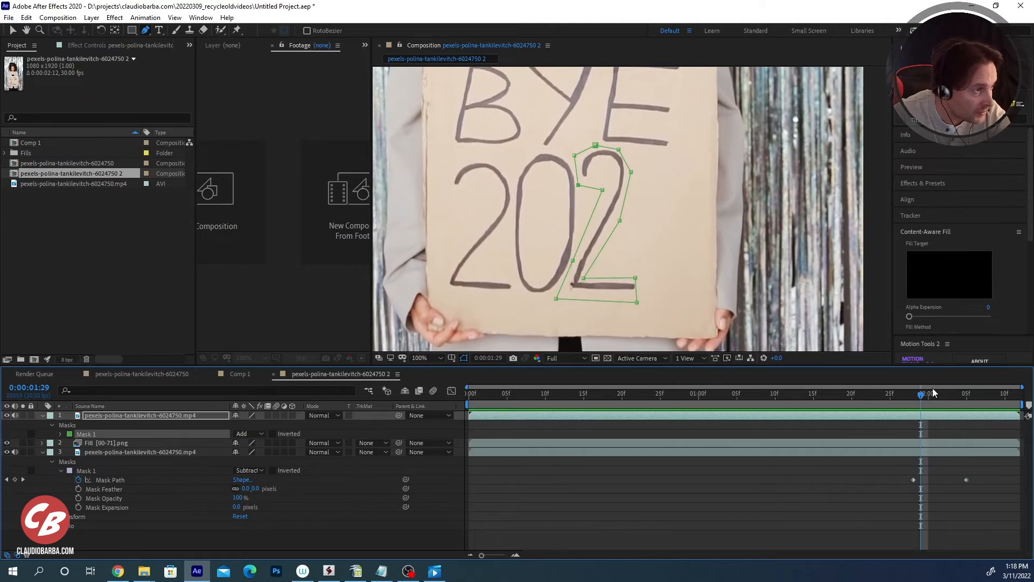
click(94, 418)
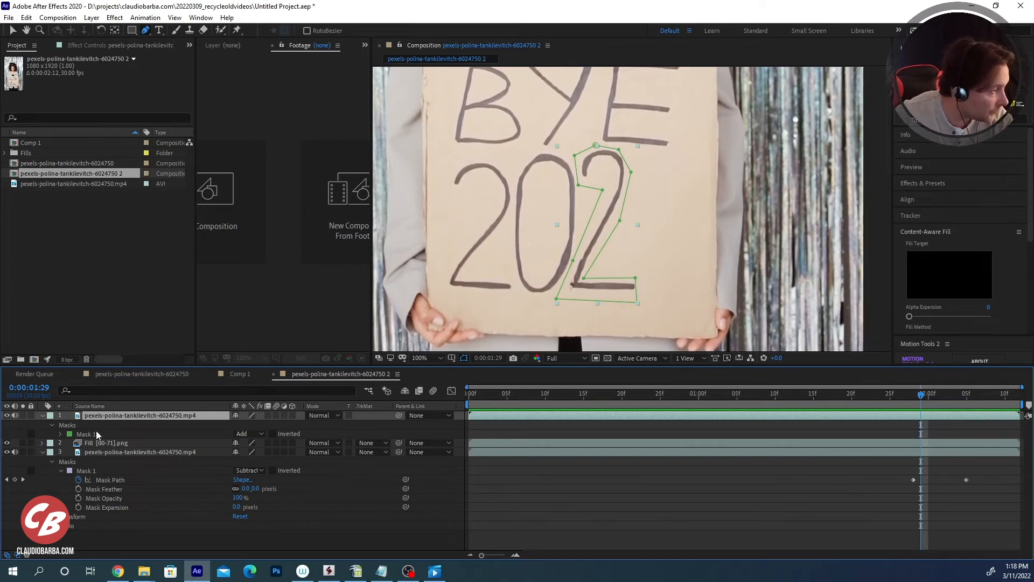
click(61, 434)
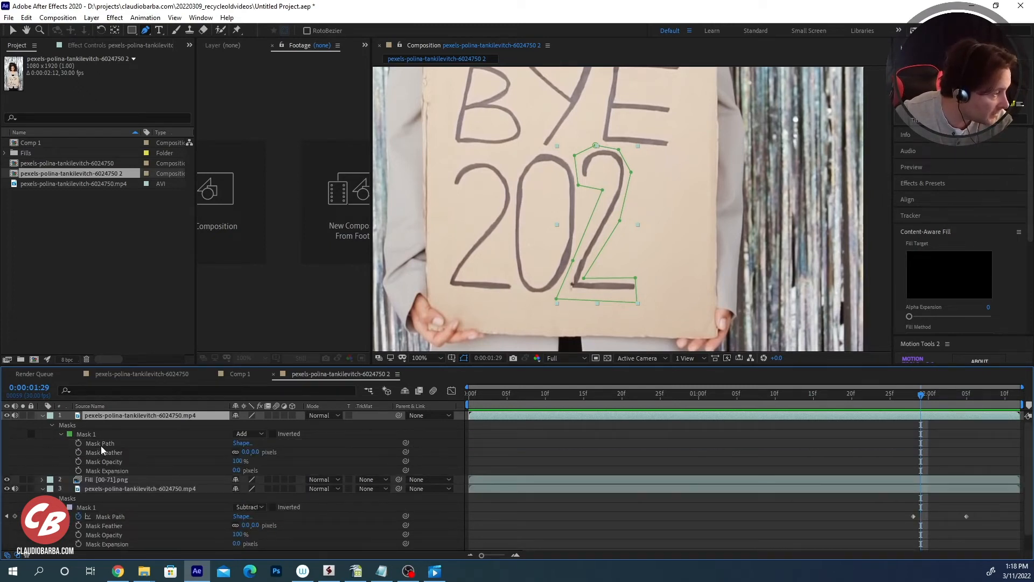
click(101, 444)
click(79, 444)
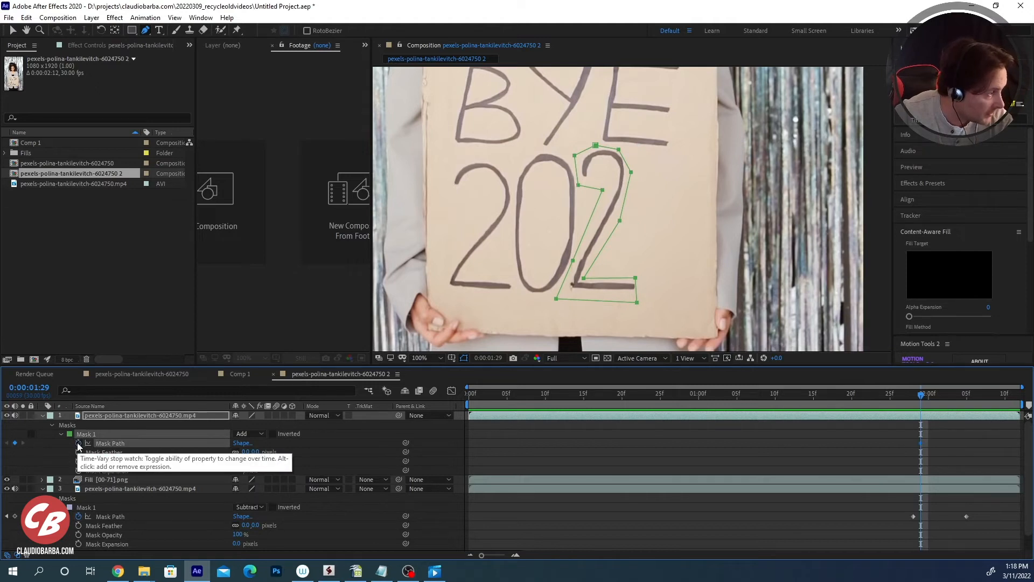
- At 0:00:02:09, shift the whole top-layer mask slightly right and up to follow the 2
drag(922, 395, 995, 396)
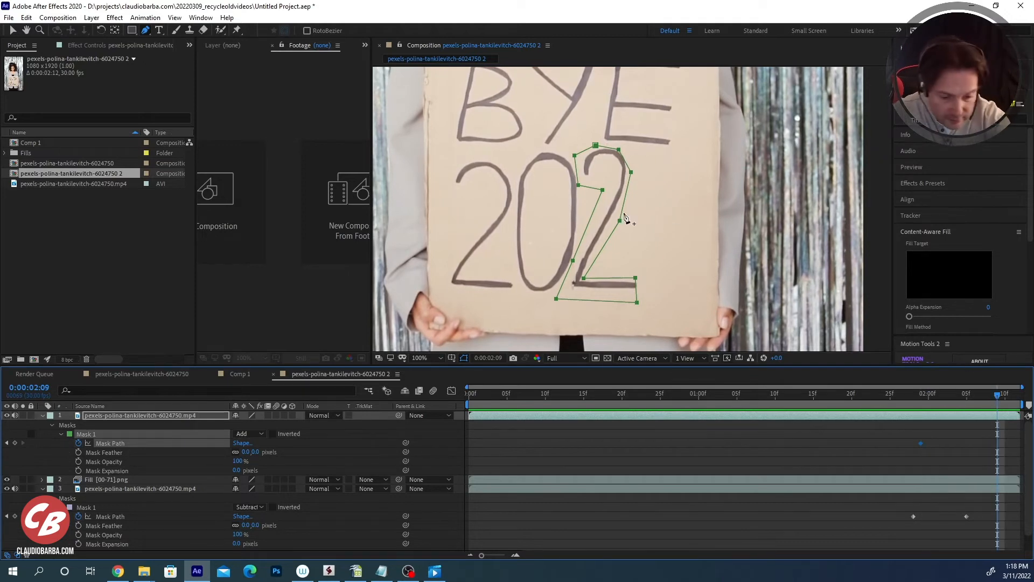
key(v)
drag(632, 173, 636, 173)
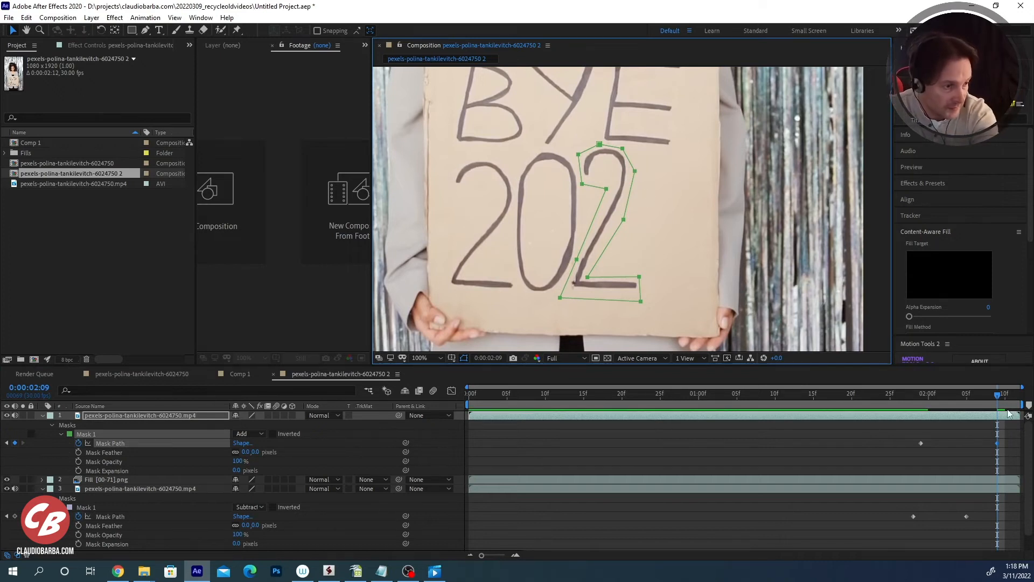
- Scrub back to the composition's start and preview the top layer soloed to check the isolated 2, then show all layers again
drag(976, 395, 450, 390)
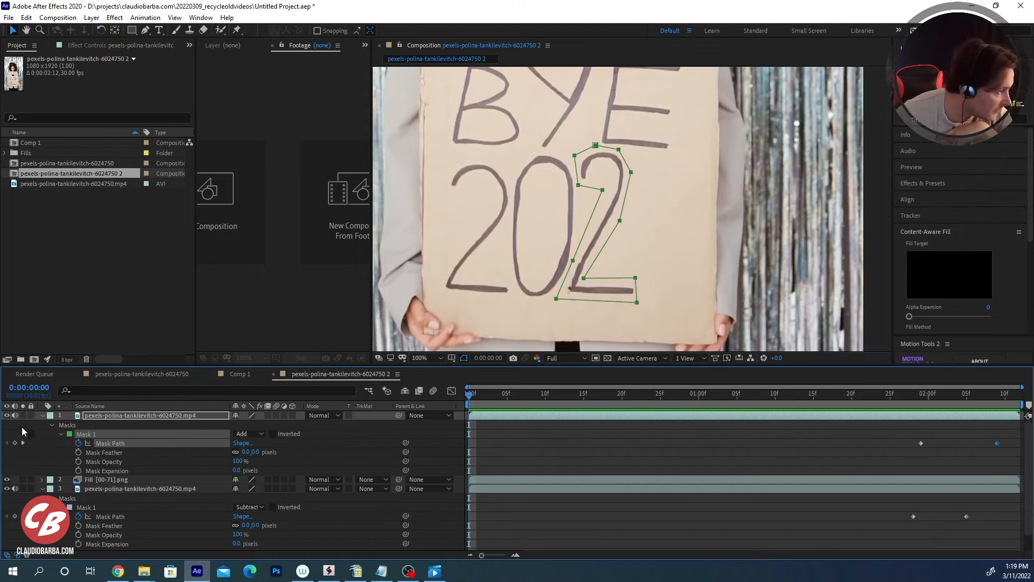
click(23, 415)
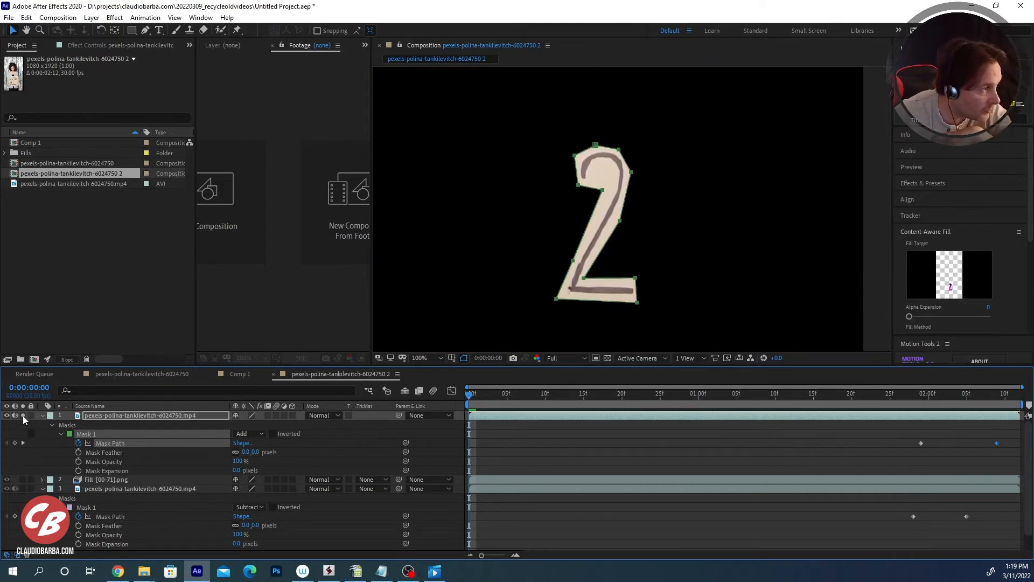
click(23, 415)
click(127, 416)
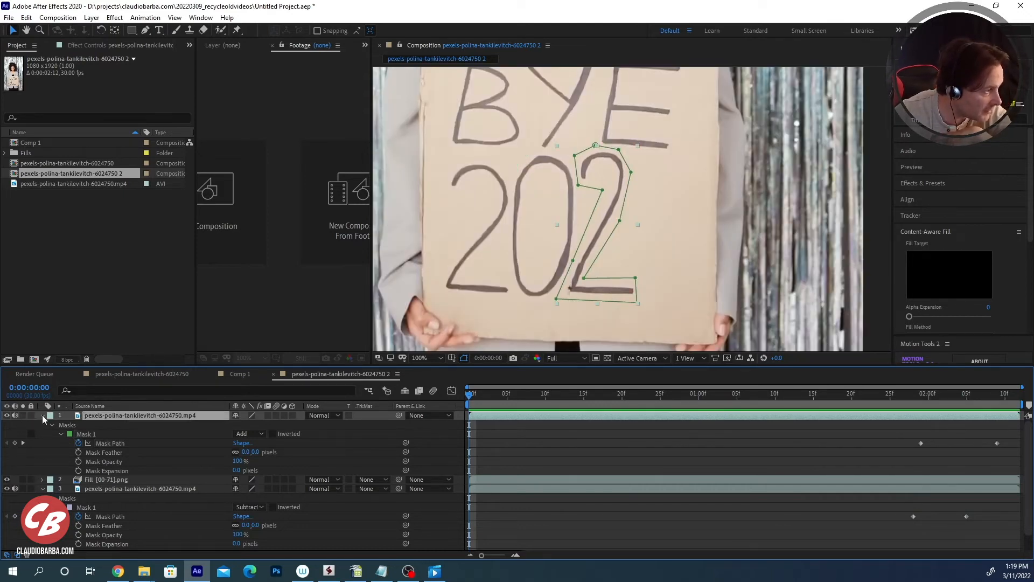
click(22, 415)
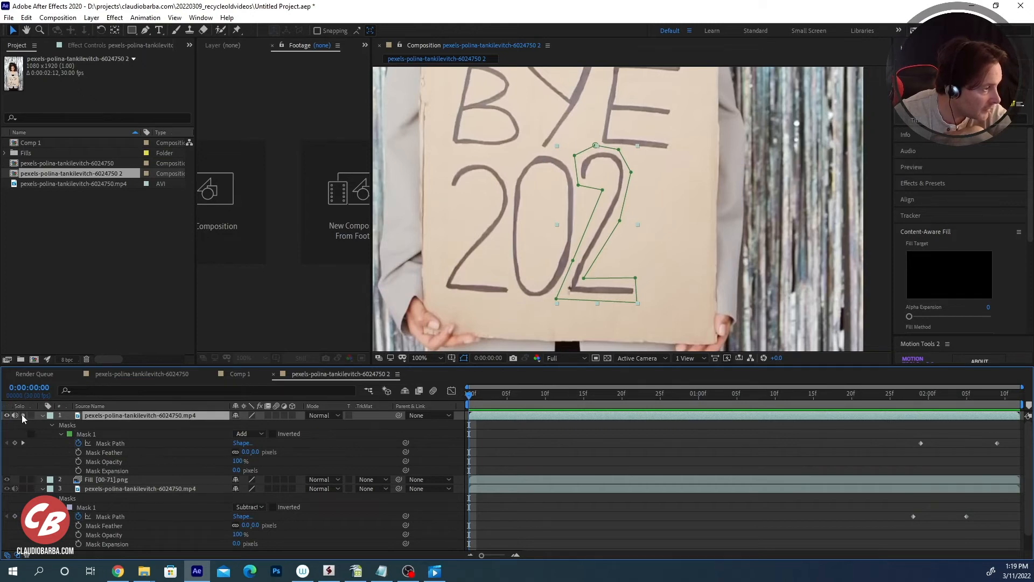
key(space)
key(space)
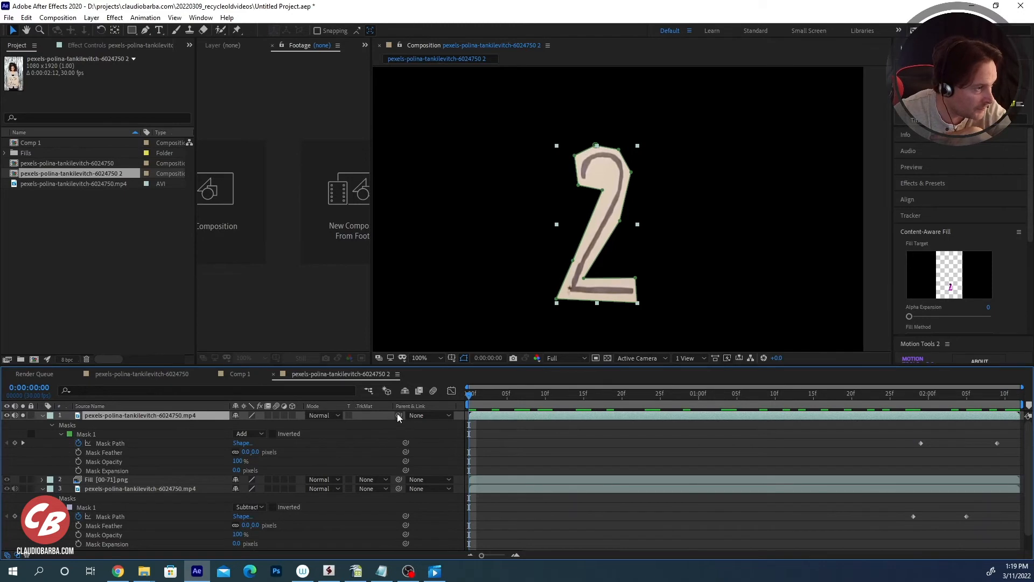
click(22, 415)
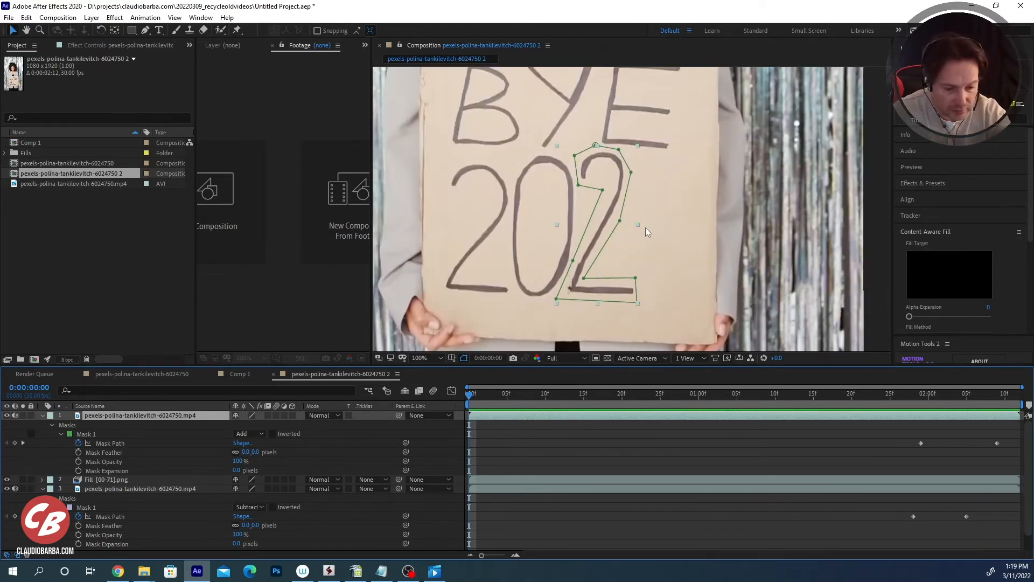
- Move the isolated 2 onto the blank end of the sign so it reads 2022, nudging it slightly left
drag(615, 203, 690, 205)
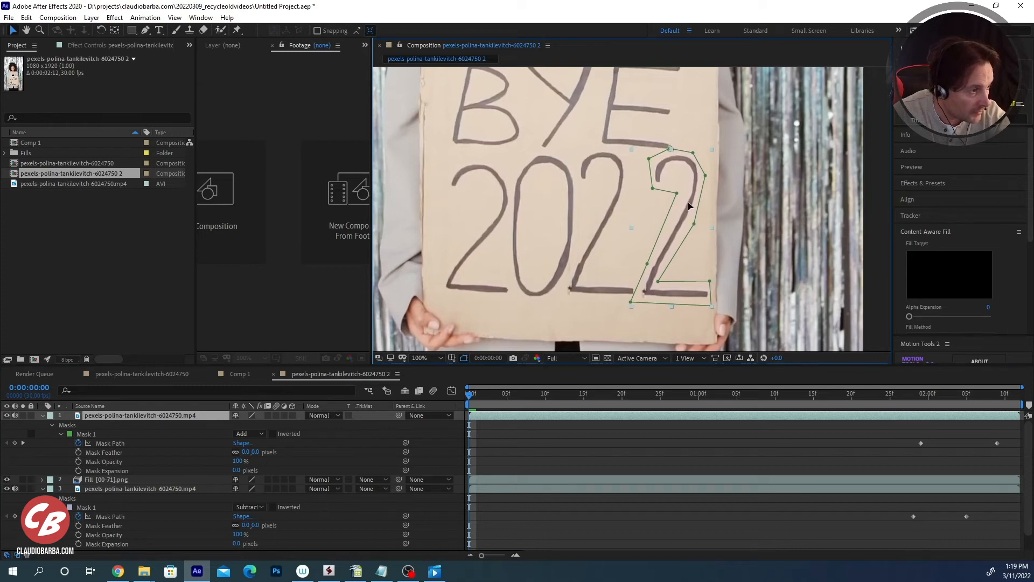
key(Left)
key(Return)
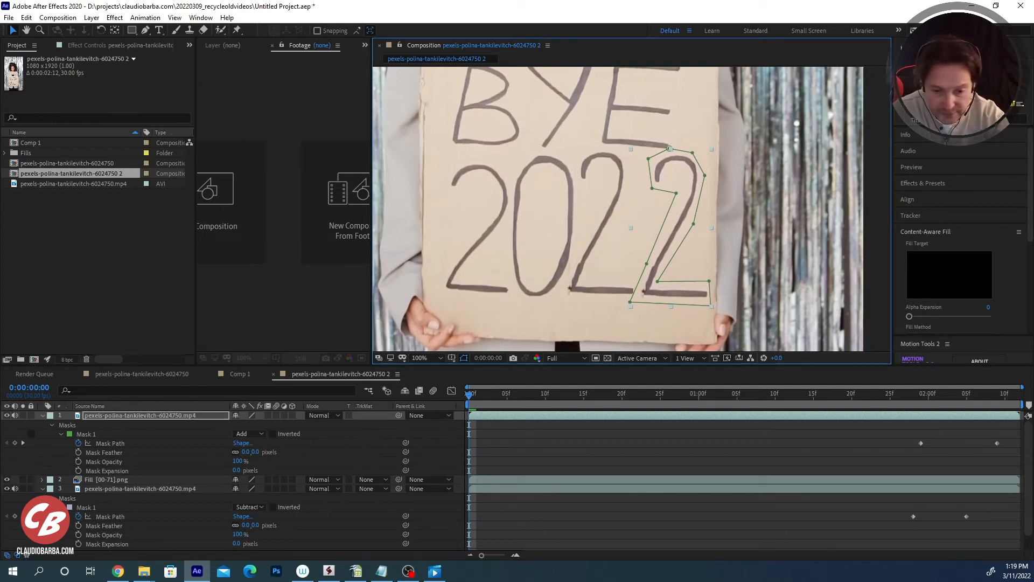
- Play the composition from its start as a full-screen preview to check the edited sign
drag(480, 397, 460, 396)
key(space)
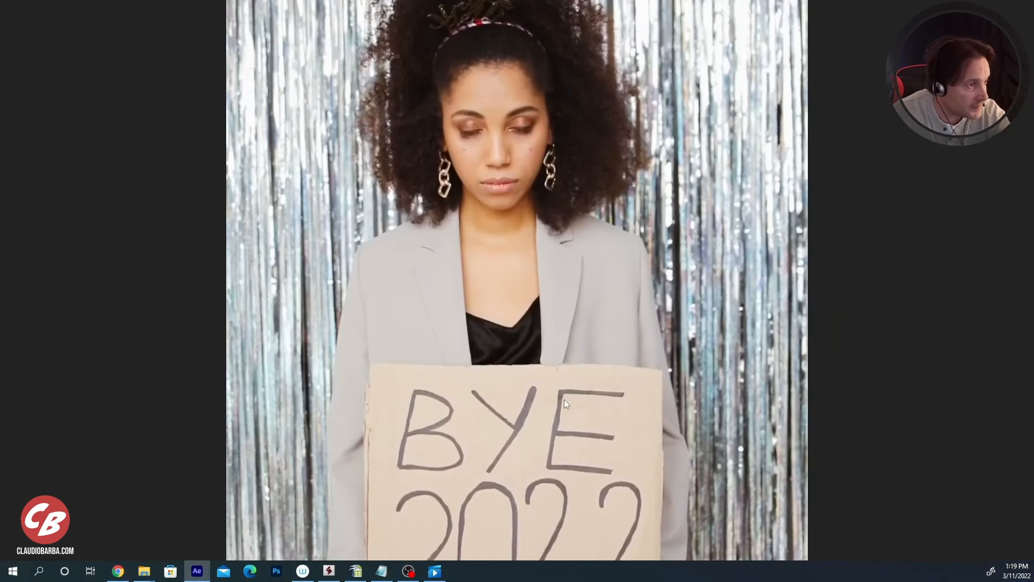
key(space)
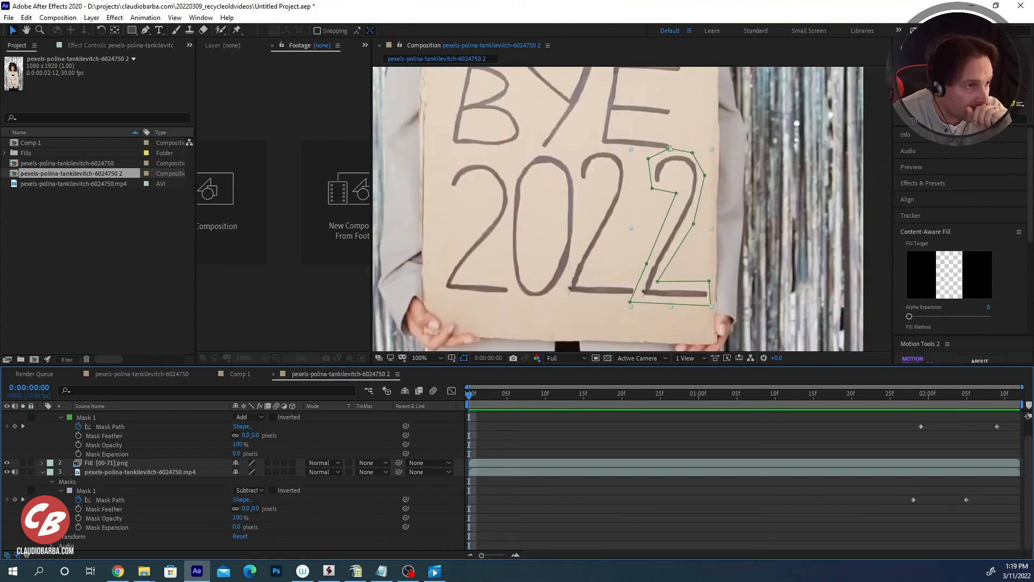
- Turn off Full Screen in the spacebar preview settings
click(935, 141)
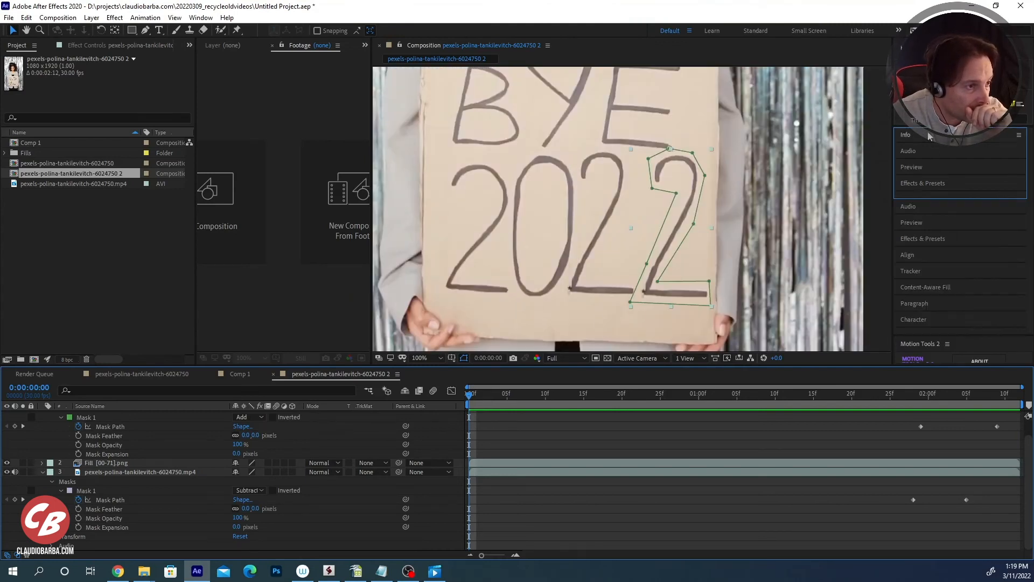
click(927, 170)
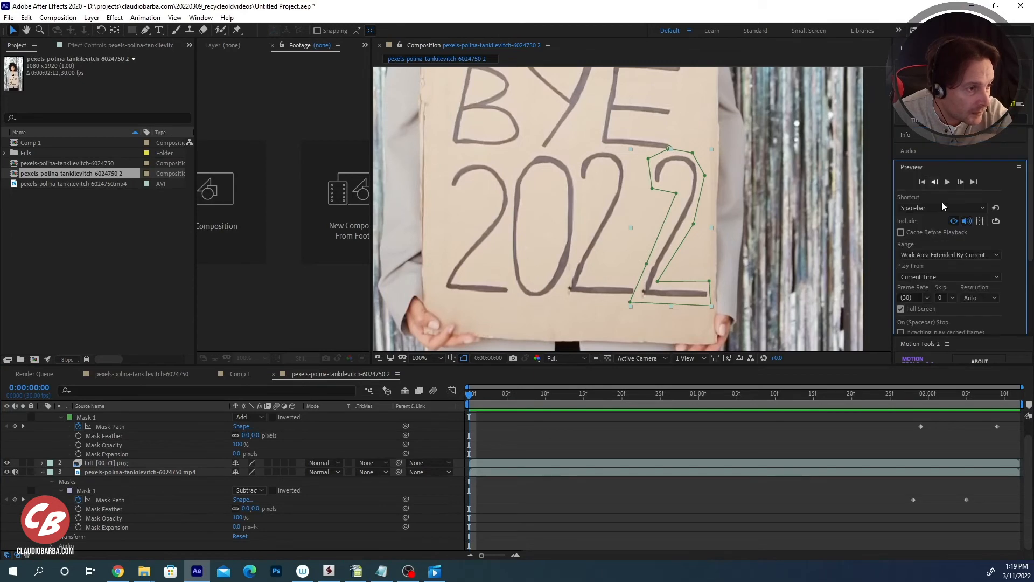
scroll(958, 277, down, 3)
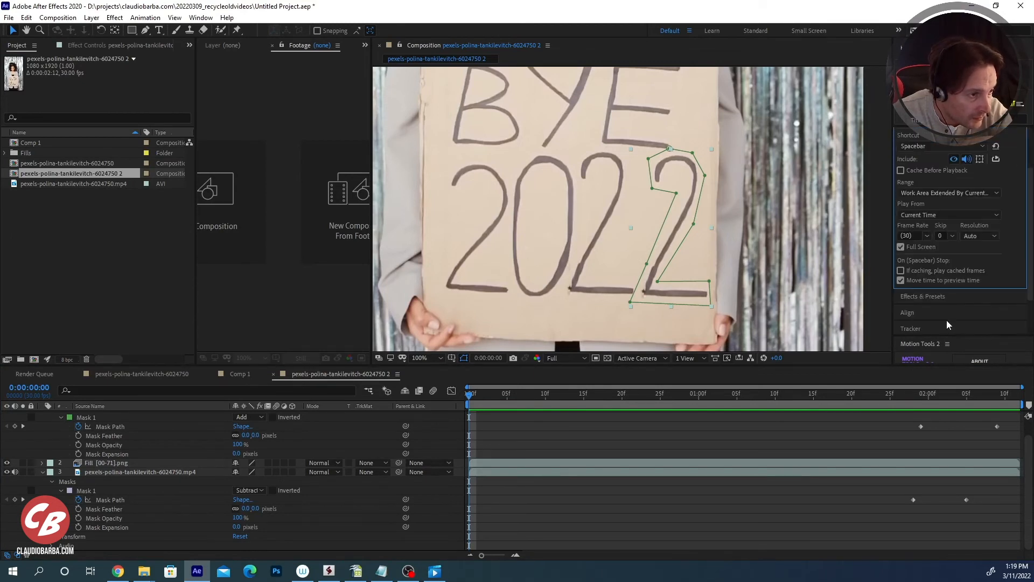
click(900, 247)
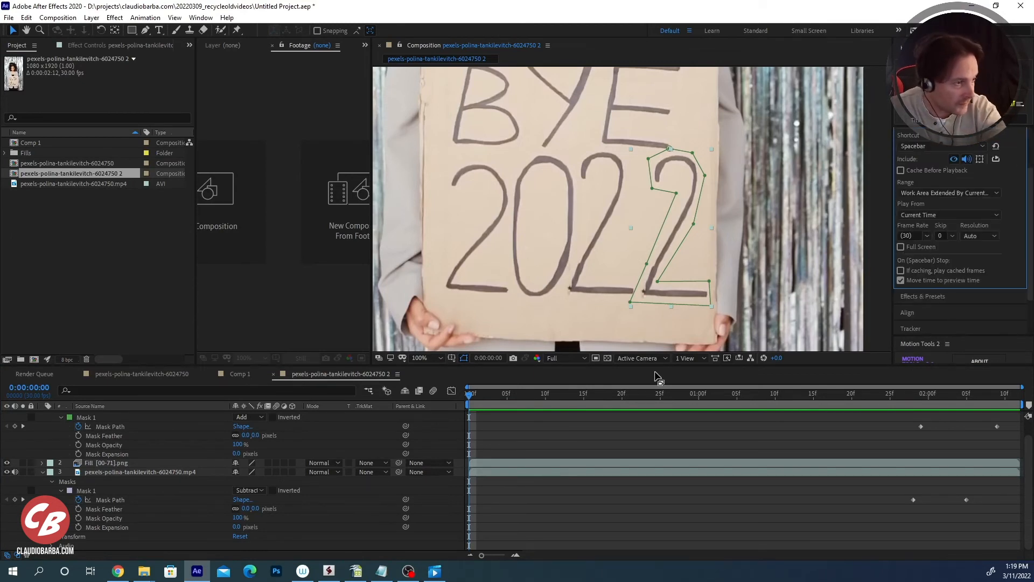
- Preview the composition inside its viewer at 50% magnification to check that the added 2 follows the sign
scroll(576, 274, down, 1)
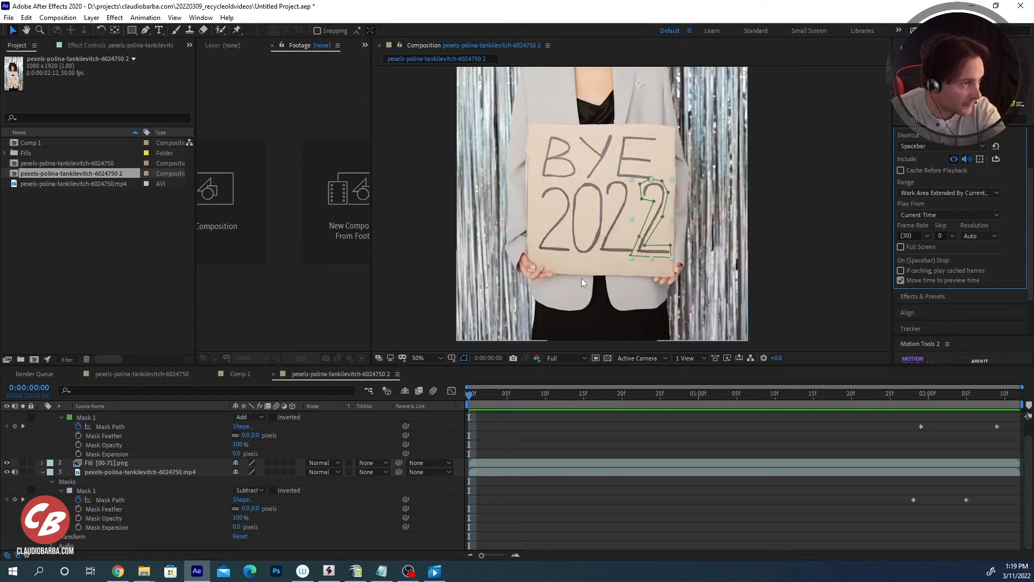
key(space)
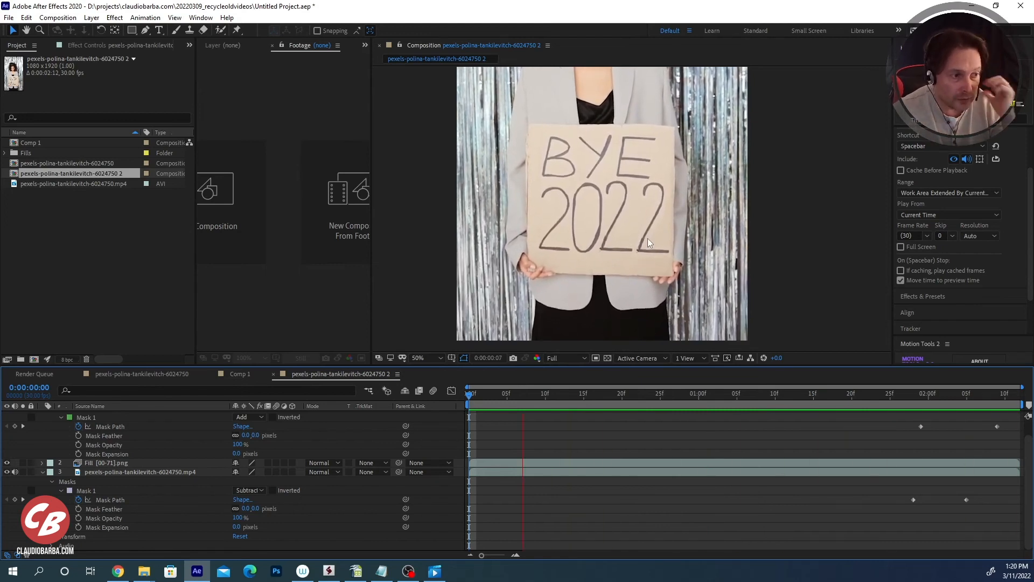
scroll(924, 257, down, 2)
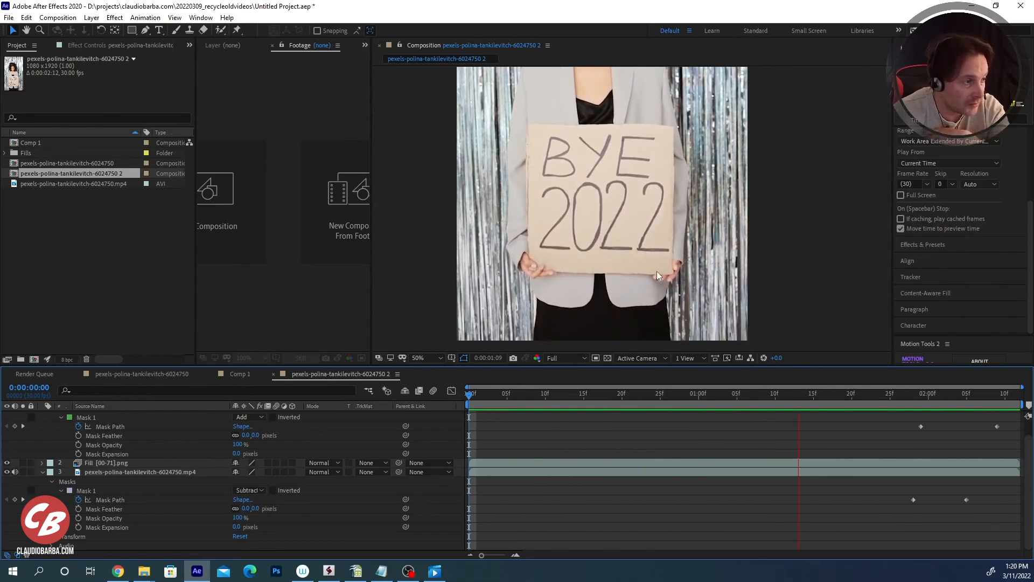
scroll(938, 214, up, 2)
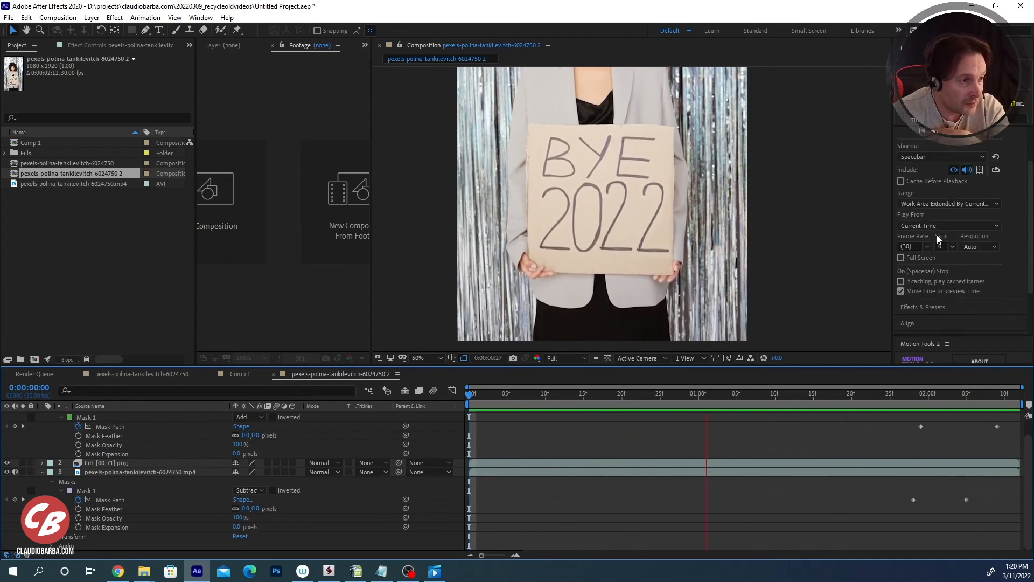